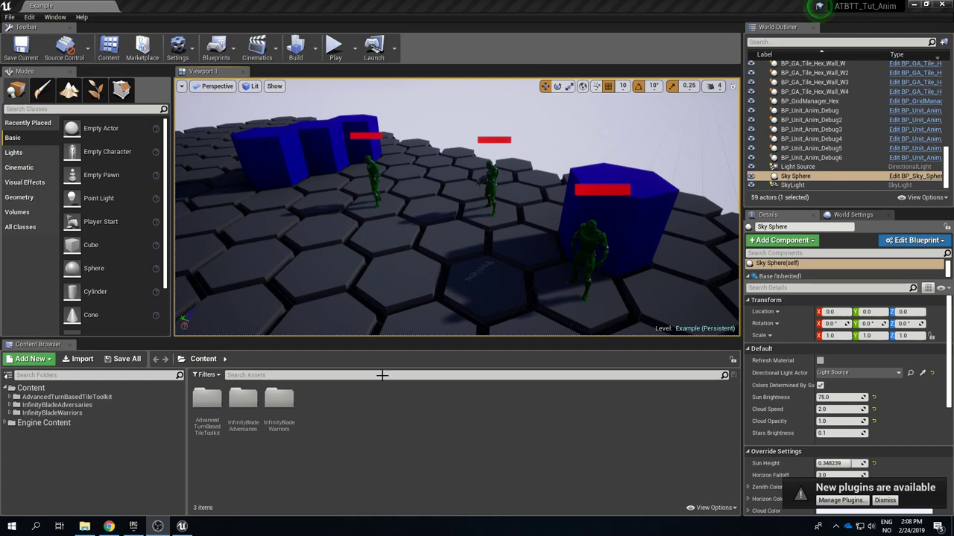
# Browse the InfinityBladeWarriors Character folder, then return to the Content root.
pyautogui.click(243, 402)
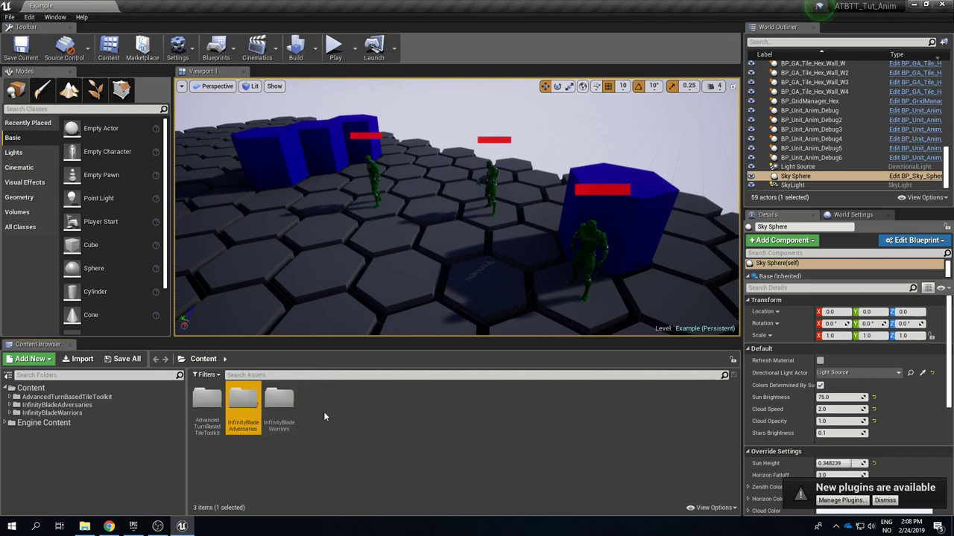
pyautogui.click(278, 400)
pyautogui.doubleClick(278, 401)
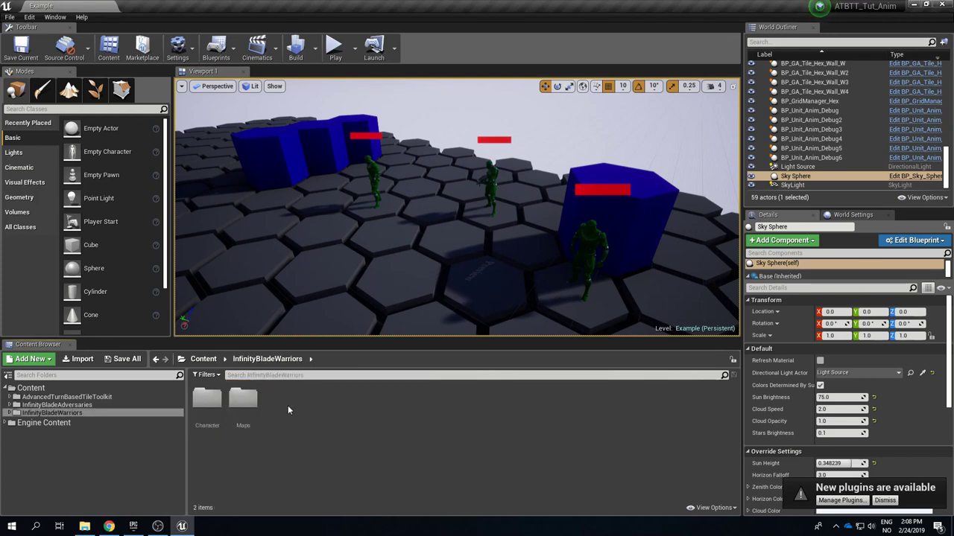
pyautogui.doubleClick(207, 401)
pyautogui.click(203, 360)
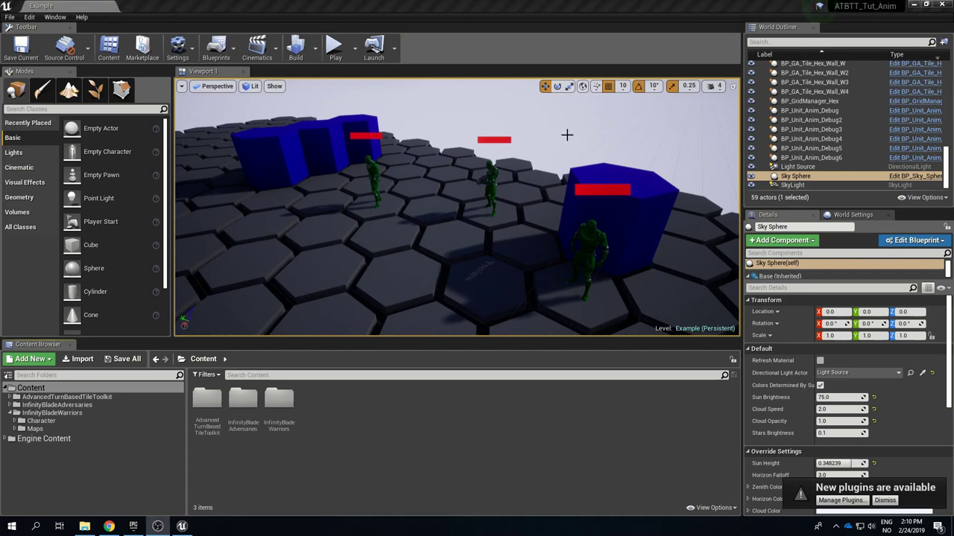
# Delete BP_Unit_Anim_Debug, BP_Unit_Anim_Debug3 and BP_Unit_Anim_Debug2 from the level via the Outliner.
pyautogui.moveTo(549, 185); pyautogui.dragTo(549, 246, button='right')
pyautogui.moveTo(213, 147); pyautogui.dragTo(213, 147, button='right')
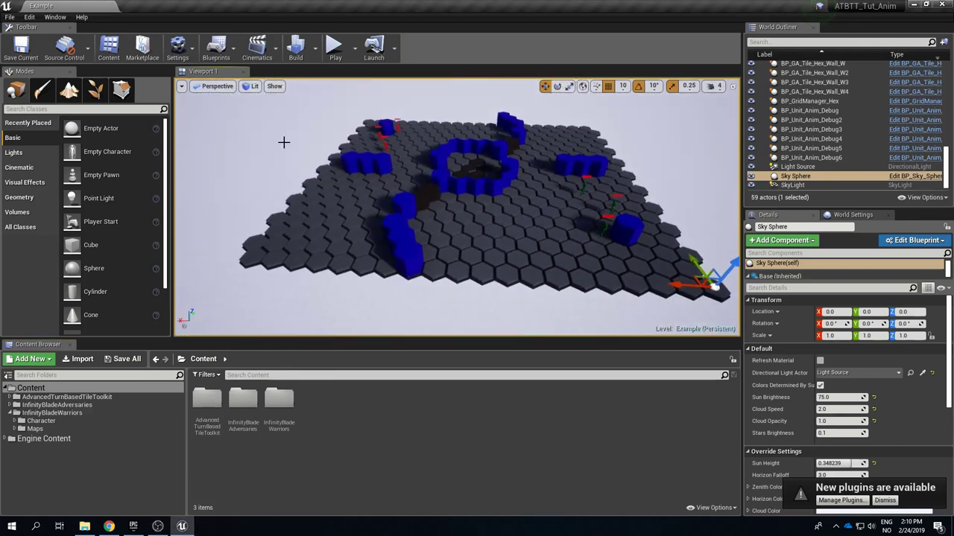
pyautogui.moveTo(378, 149); pyautogui.dragTo(379, 149, button='right')
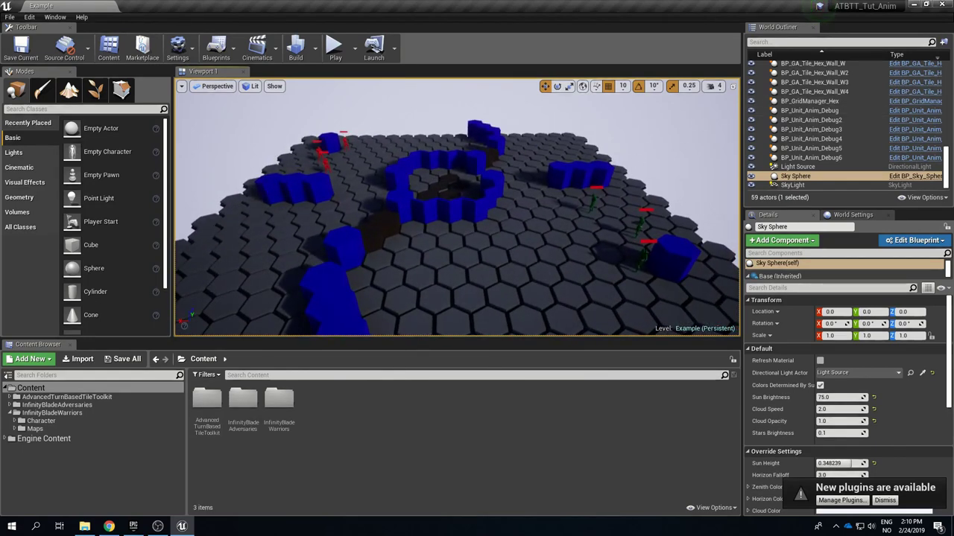
pyautogui.click(811, 110)
pyautogui.press('Delete')
pyautogui.click(811, 129)
pyautogui.press('Delete')
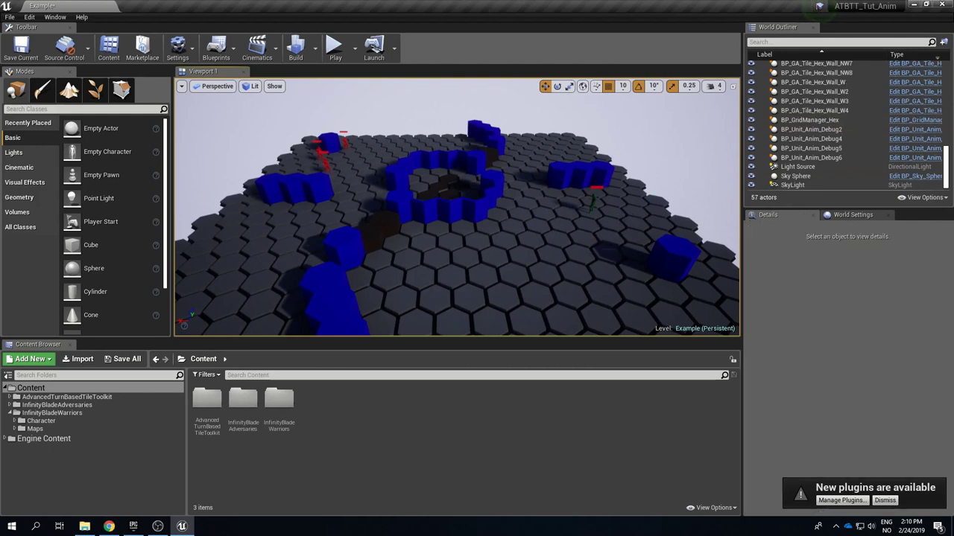
pyautogui.click(810, 129)
pyautogui.press('Delete')
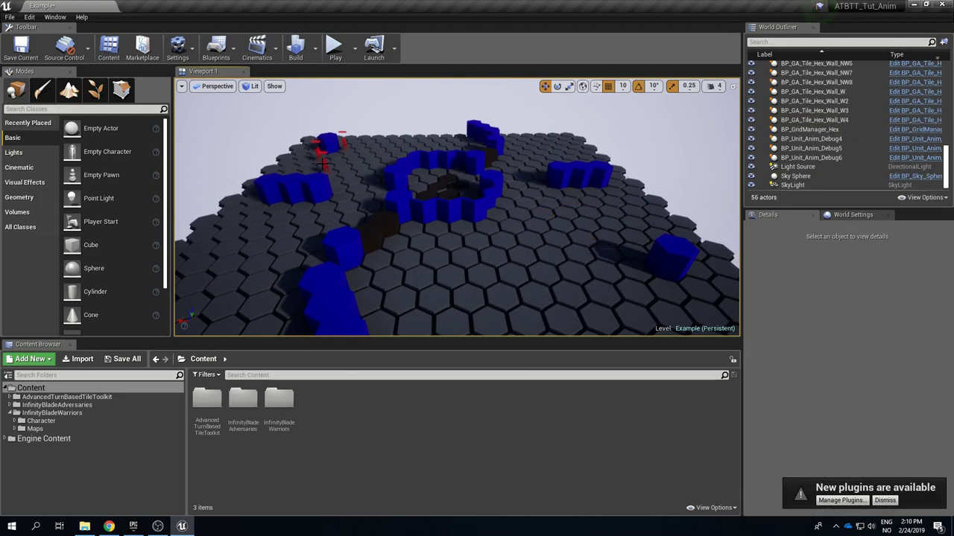
# Delete the two green debug units (Debug5, Debug6) in the viewport, framing the red Debug4 unit.
pyautogui.click(322, 162)
pyautogui.press('Delete')
pyautogui.click(317, 153)
pyautogui.press('Delete')
pyautogui.moveTo(321, 163)
pyautogui.mouseDown(button='right')
pyautogui.moveTo(325, 123)
pyautogui.moveTo(326, 166)
pyautogui.mouseUp(button='right')
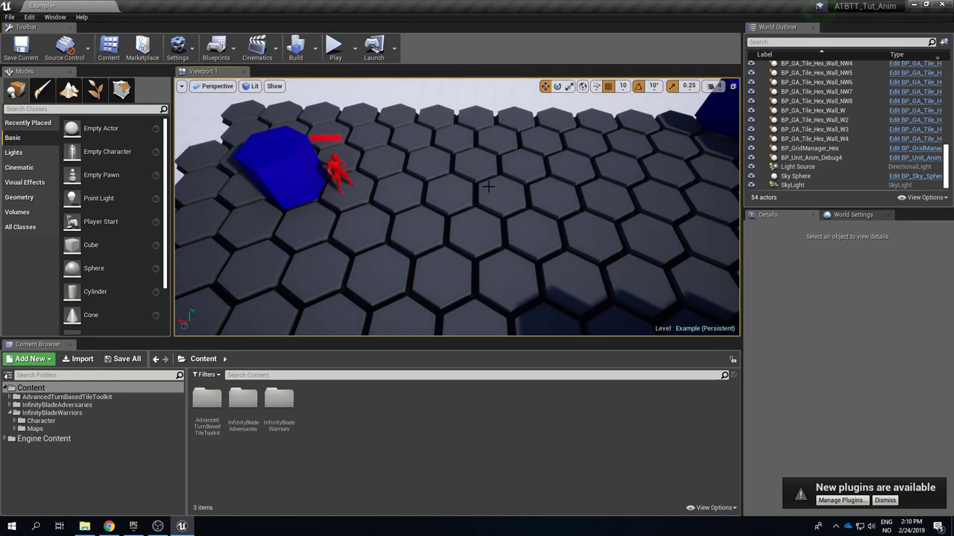
pyautogui.moveTo(549, 196); pyautogui.dragTo(511, 200, button='right')
pyautogui.moveTo(523, 237); pyautogui.dragTo(518, 238, button='right')
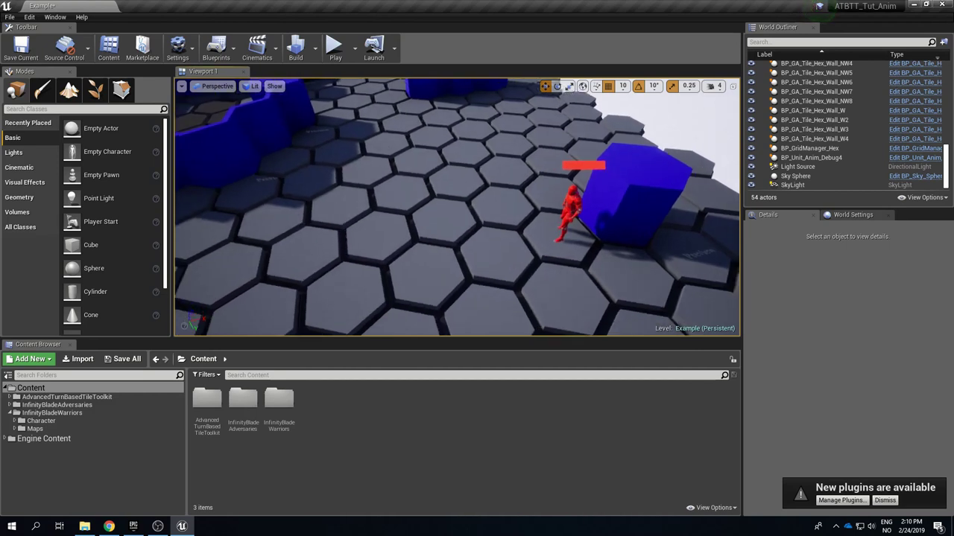
pyautogui.scroll(-4, 425, 287)
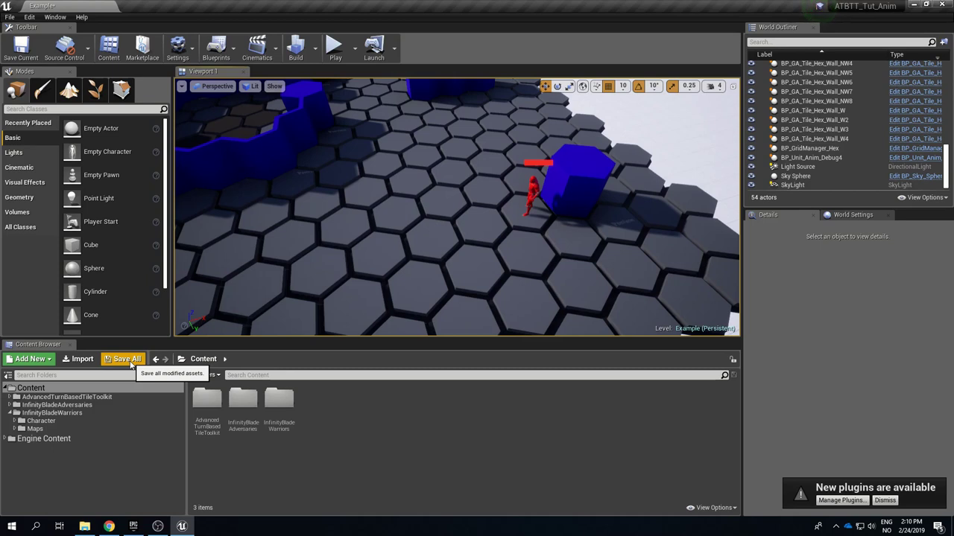
# Expand the AdvancedTurnBasedTileToolkit folder tree and glance at its top-level Units folder.
pyautogui.click(74, 398)
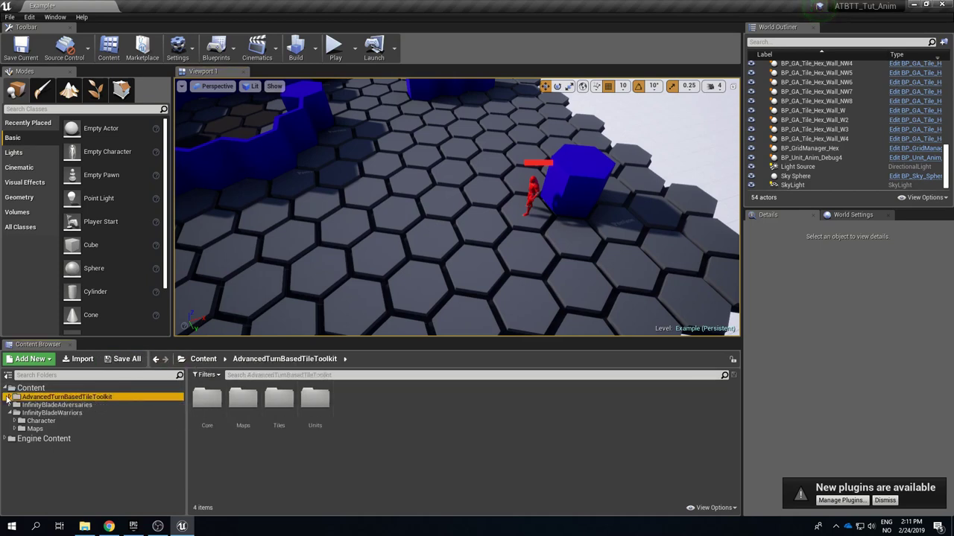
pyautogui.click(11, 397)
pyautogui.click(35, 429)
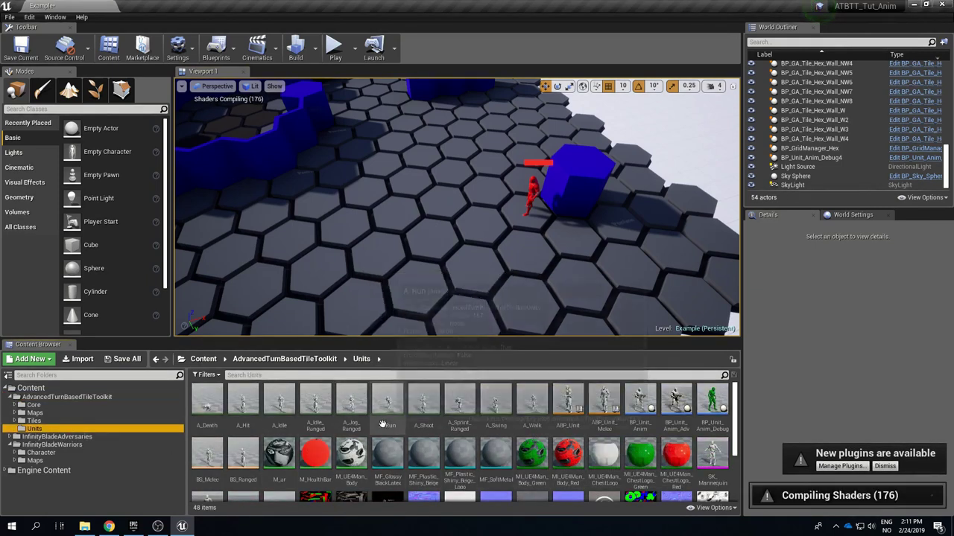
pyautogui.scroll(-1, 382, 424)
pyautogui.scroll(1, 484, 410)
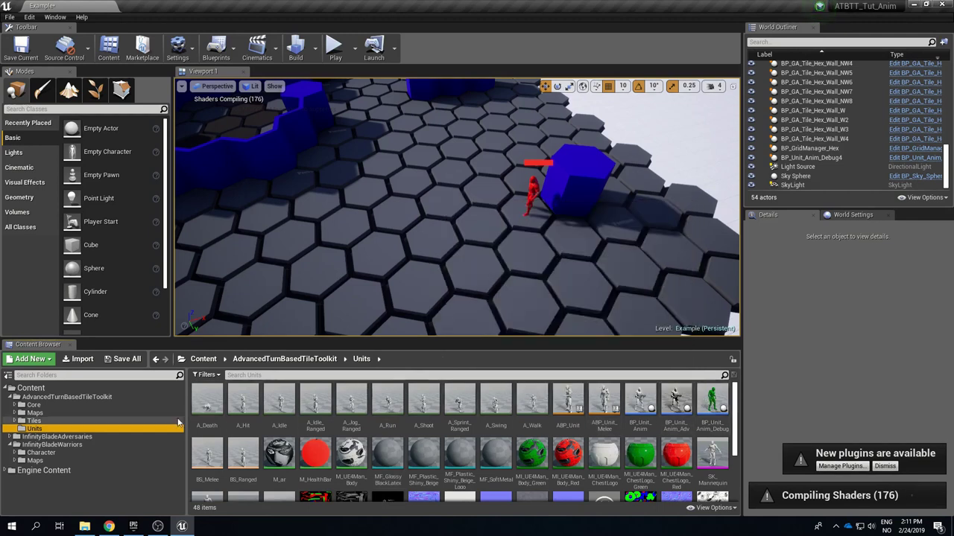
# Expand Core and open its Units folder, listing BP_Unit and 10 other assets.
pyautogui.click(17, 405)
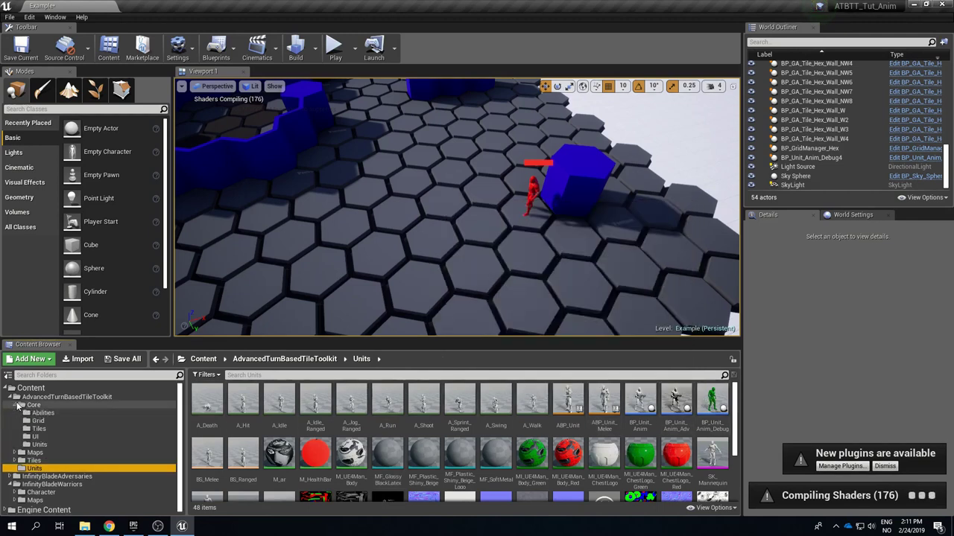
pyautogui.click(34, 405)
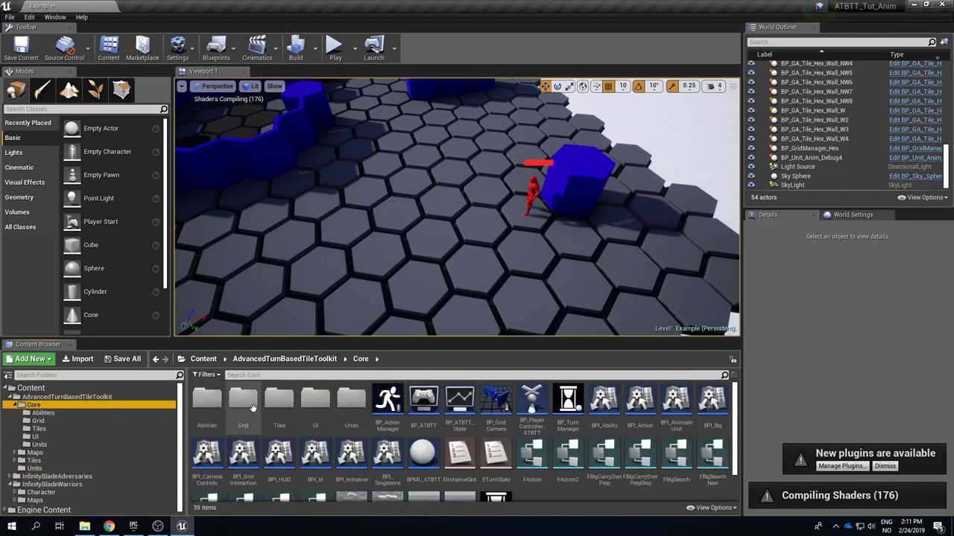
pyautogui.doubleClick(350, 402)
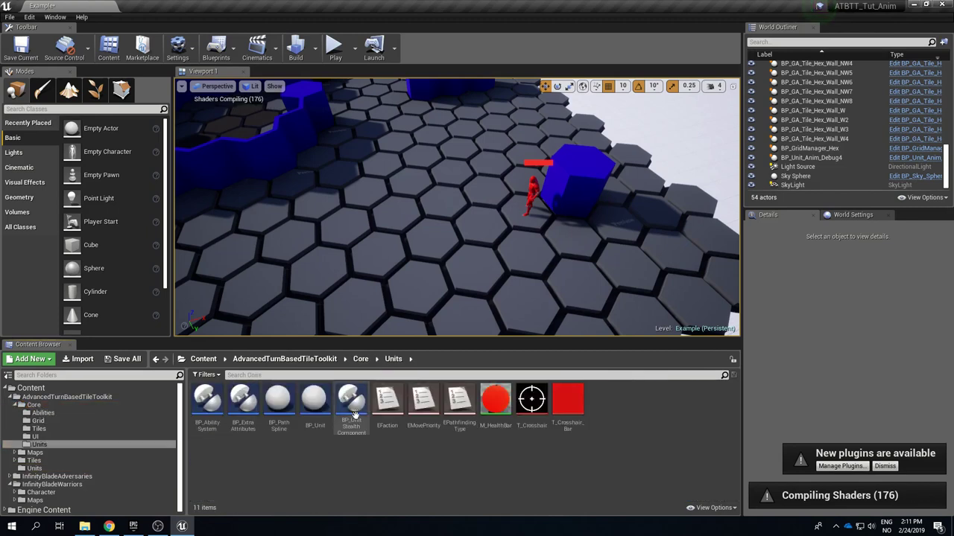
pyautogui.moveTo(310, 409)
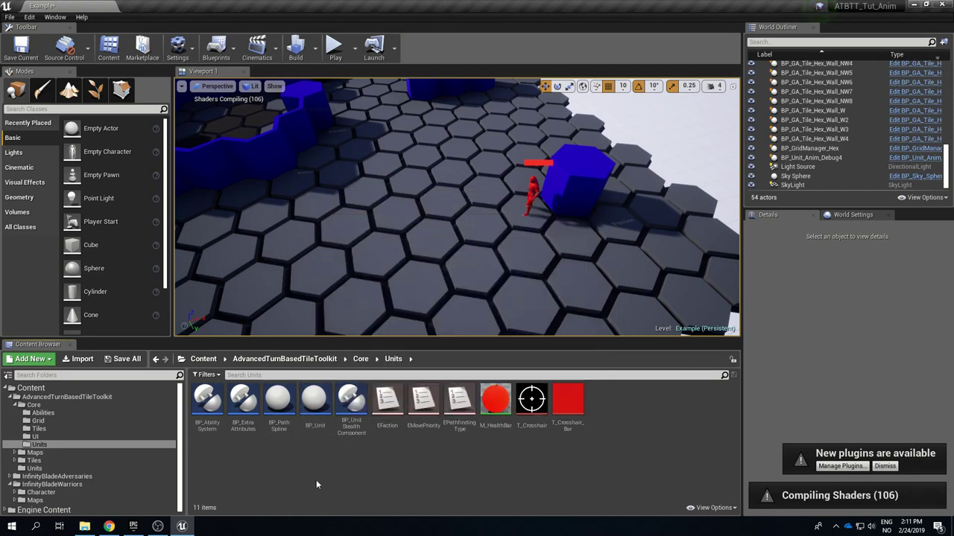
pyautogui.click(314, 402)
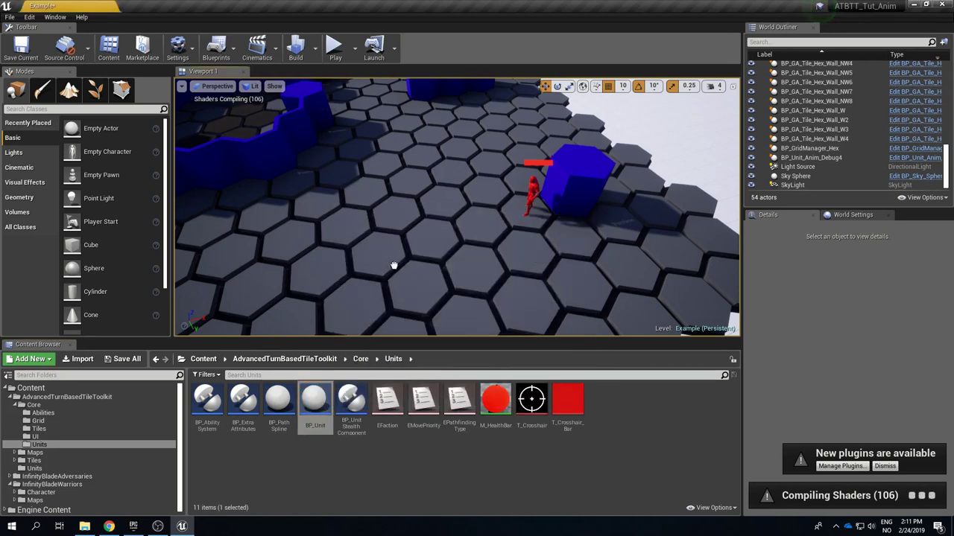
pyautogui.moveTo(398, 206); pyautogui.dragTo(441, 195)
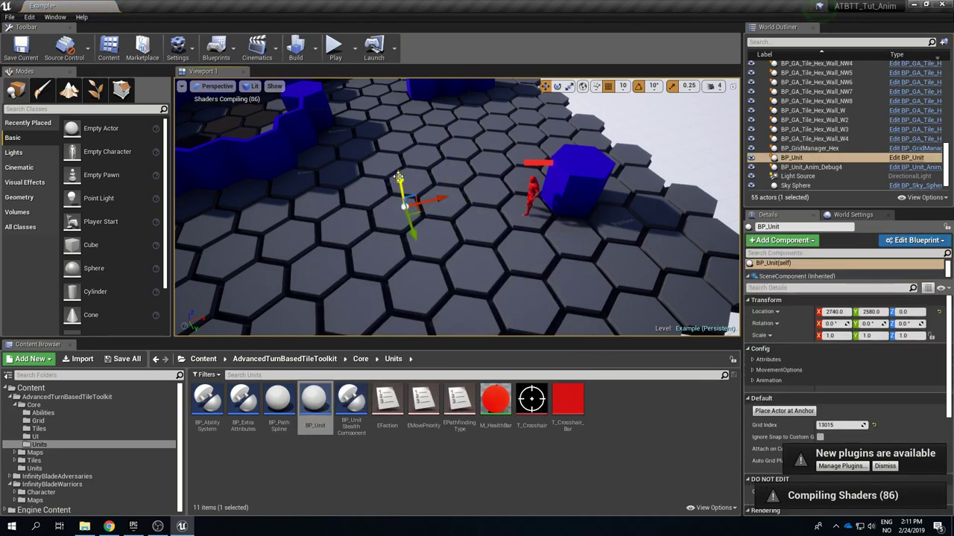
pyautogui.moveTo(401, 170); pyautogui.dragTo(396, 127)
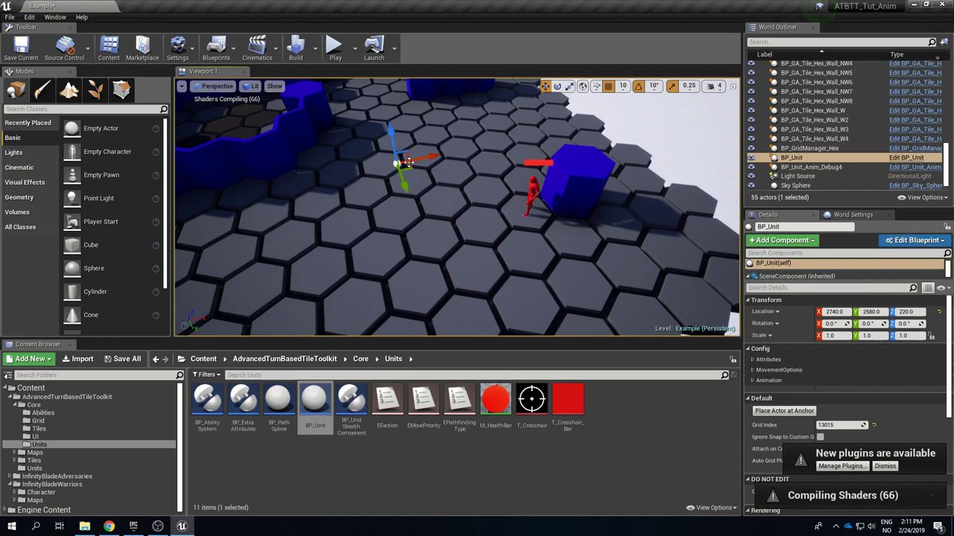
pyautogui.moveTo(392, 134); pyautogui.dragTo(396, 161)
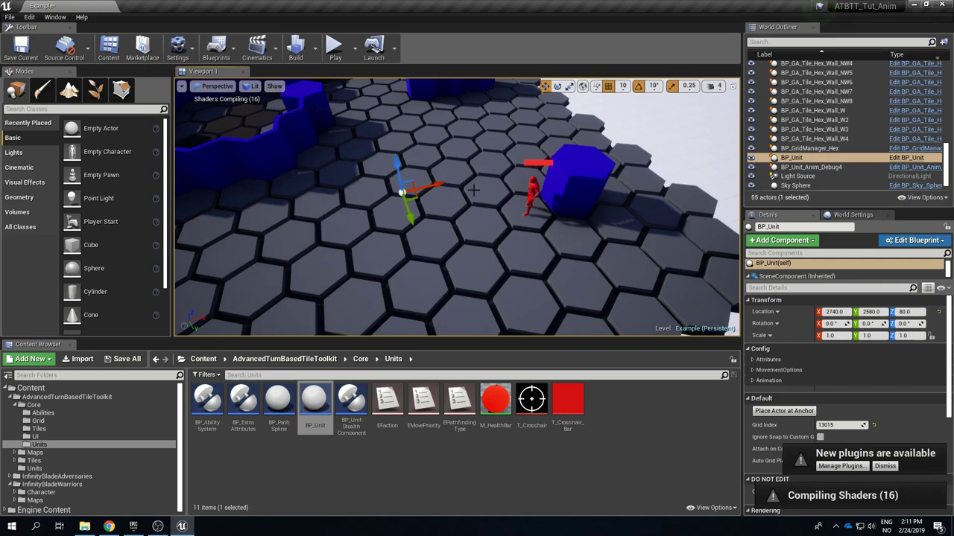
pyautogui.press('Delete')
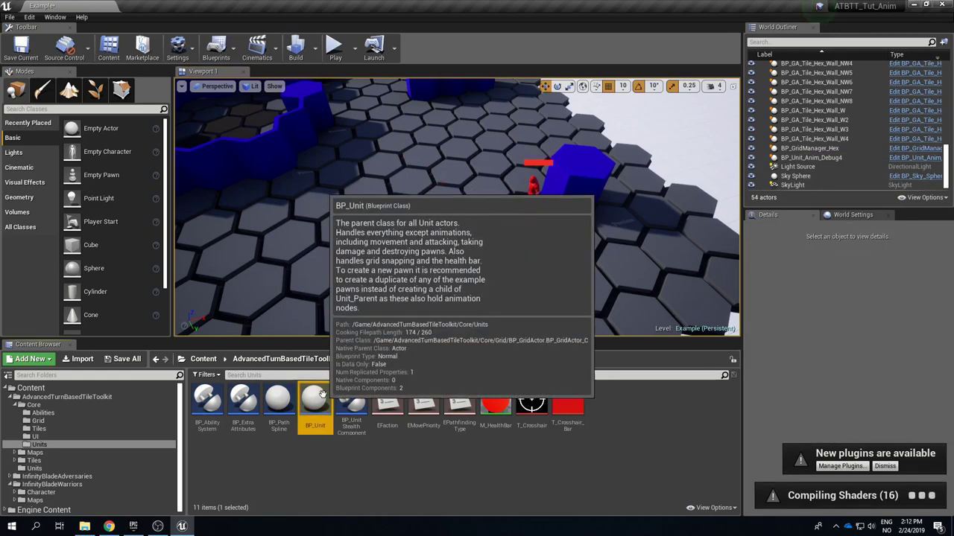
# Switch to the toolkit's top-level Units folder (48 items) and select BP_Unit_Anim.
pyautogui.rightClick(322, 393)
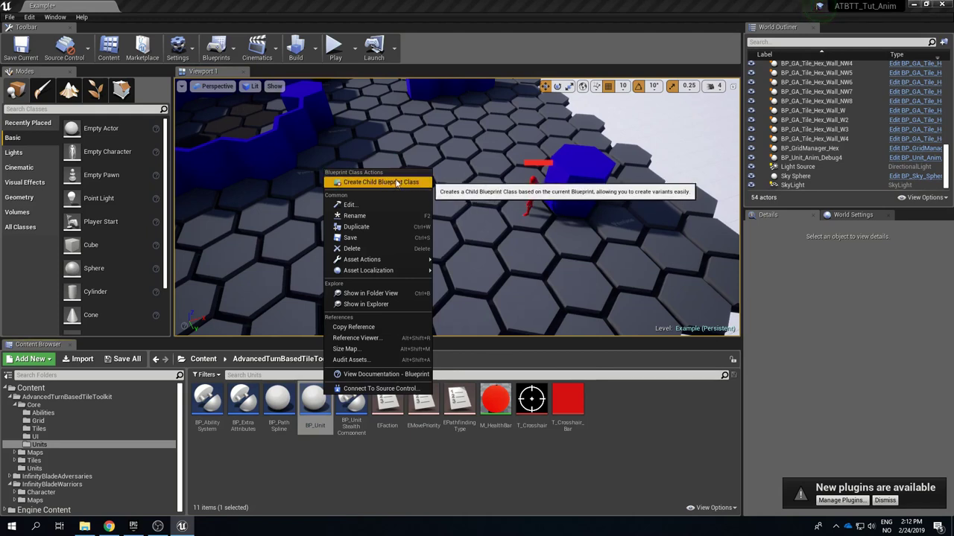
pyautogui.click(359, 499)
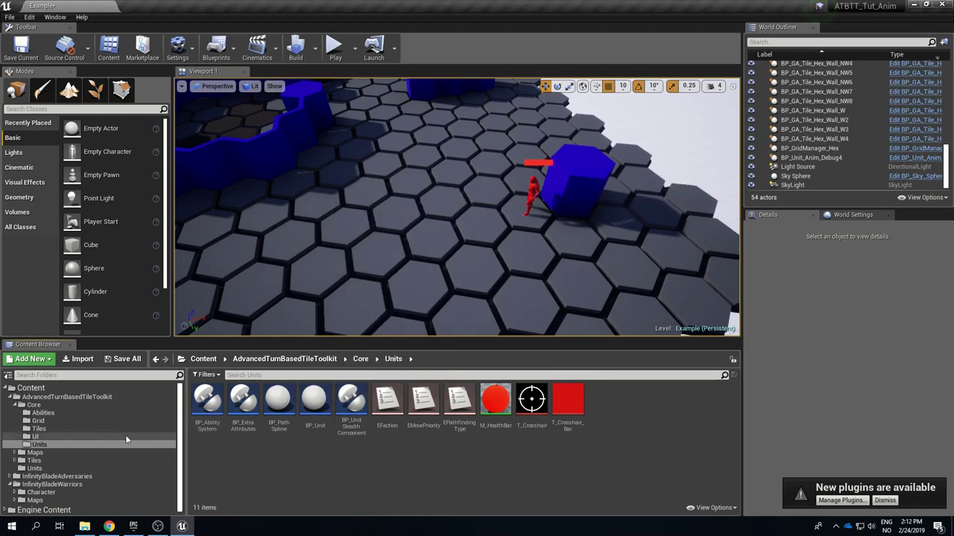
pyautogui.click(47, 468)
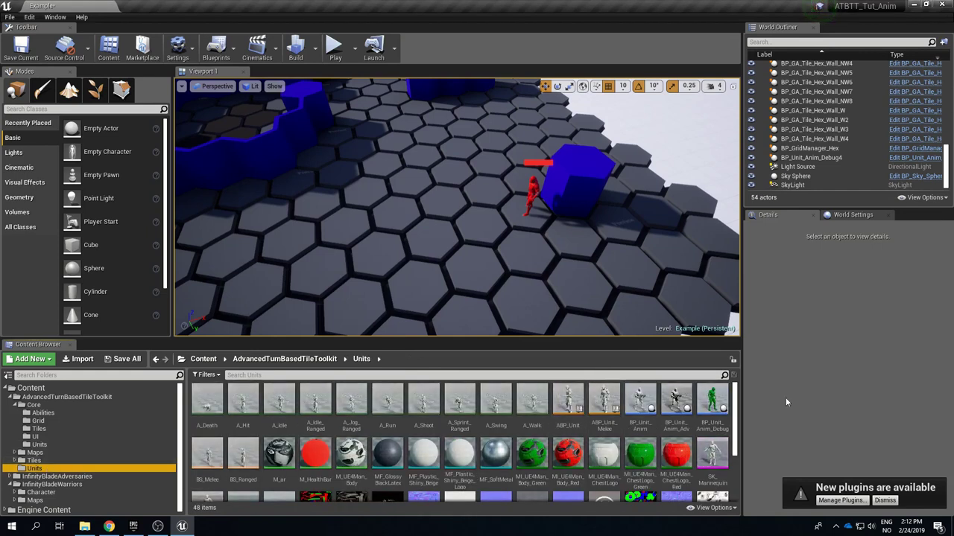
pyautogui.click(638, 410)
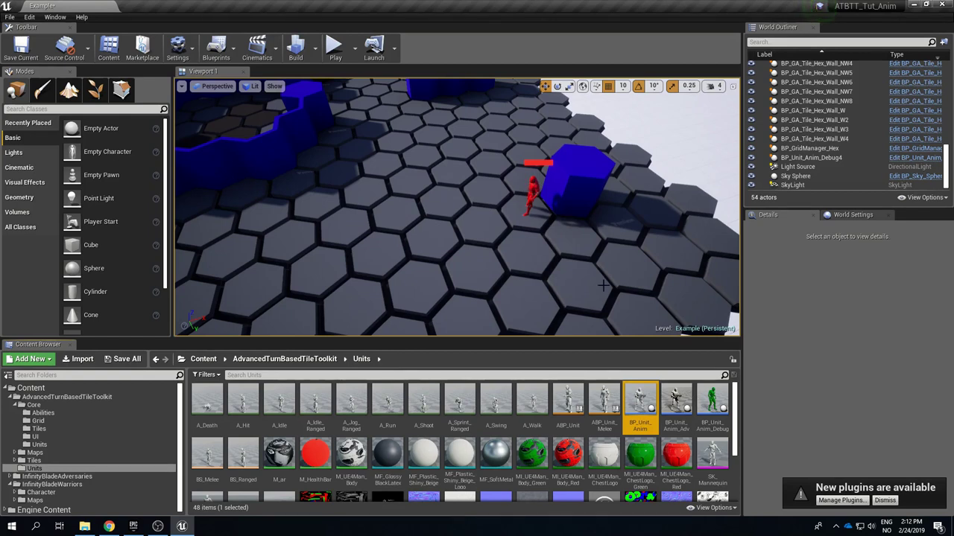
pyautogui.click(713, 404)
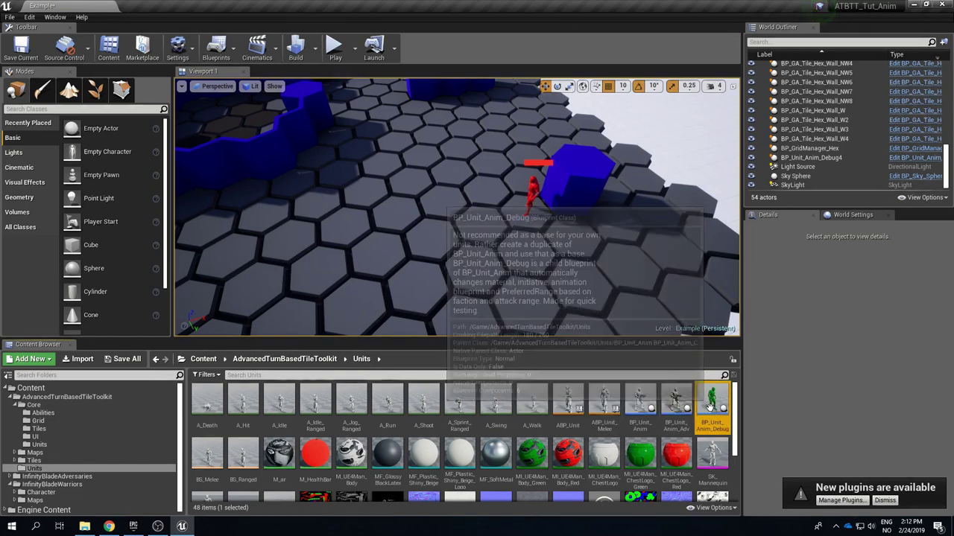
pyautogui.click(640, 399)
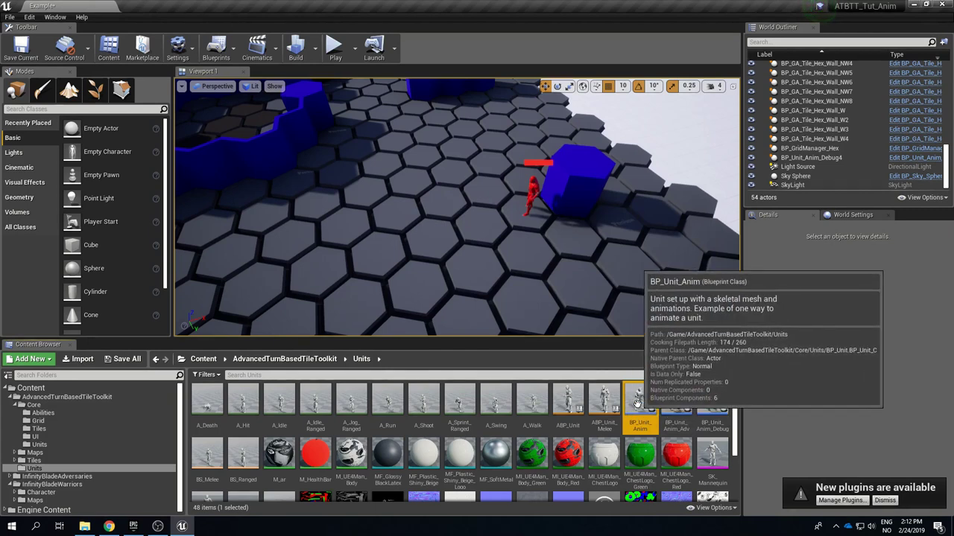
# Duplicate BP_Unit_Anim, name the copy BP_Unit_Humanoid, and open it in the Blueprint Editor.
pyautogui.rightClick(637, 403)
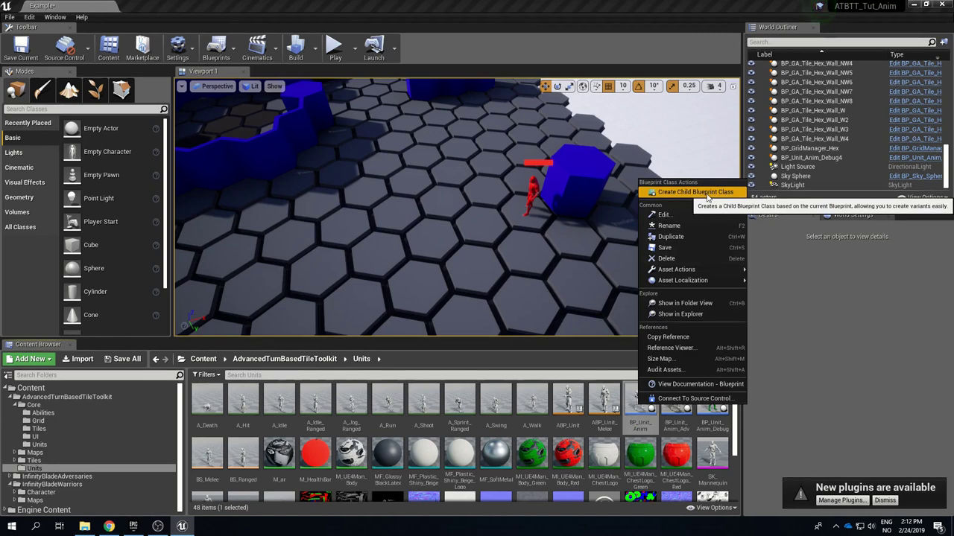
pyautogui.click(701, 237)
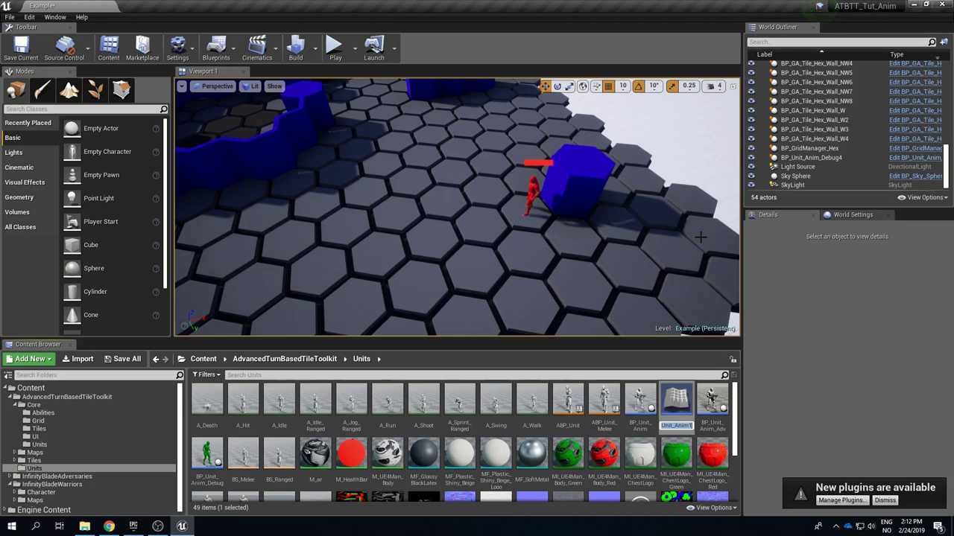
pyautogui.press('Right')
pyautogui.hotkey('ctrl', 'a')
pyautogui.press('BackSpace')
pyautogui.write('BP_Unit_')
pyautogui.write('Humanoi')
pyautogui.write('d')
pyautogui.press('Return')
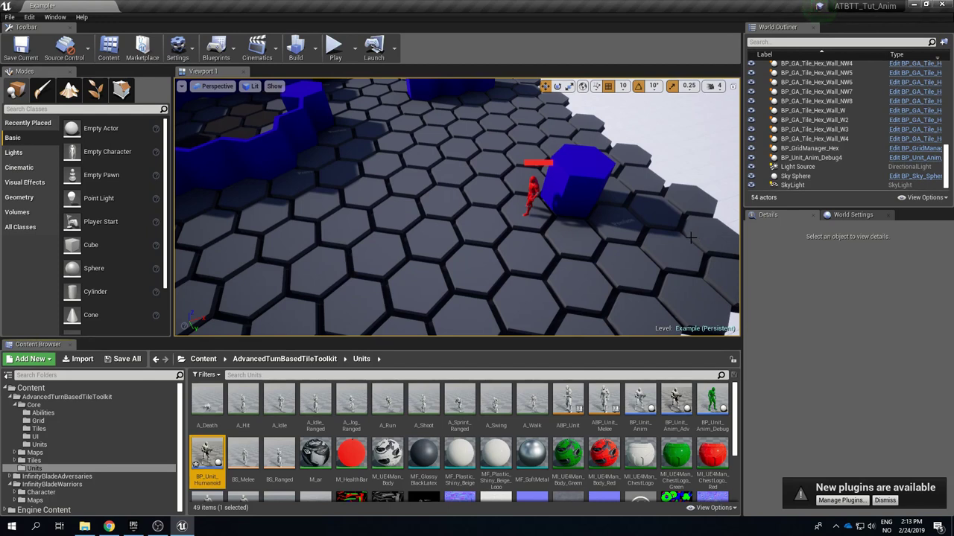
pyautogui.doubleClick(216, 455)
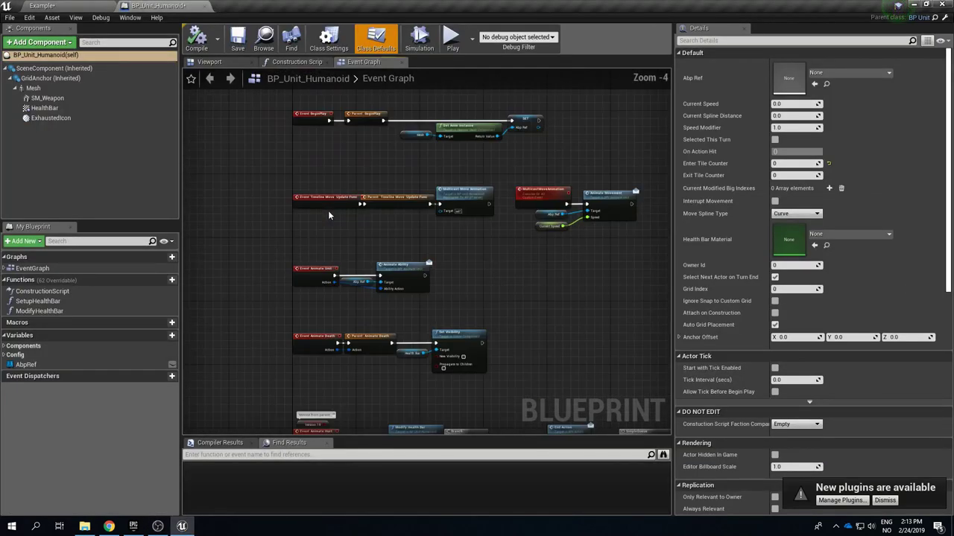
# Inspect the HealthBar and Mesh components, then browse to the SK_Mannequin skeletal mesh asset.
pyautogui.scroll(-3, 320, 184)
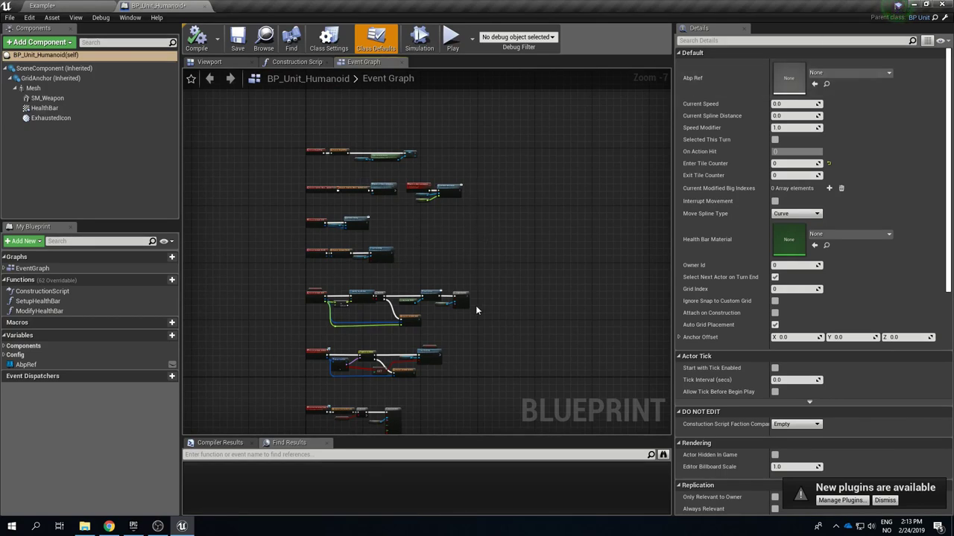
pyautogui.moveTo(475, 311); pyautogui.dragTo(477, 266, button='right')
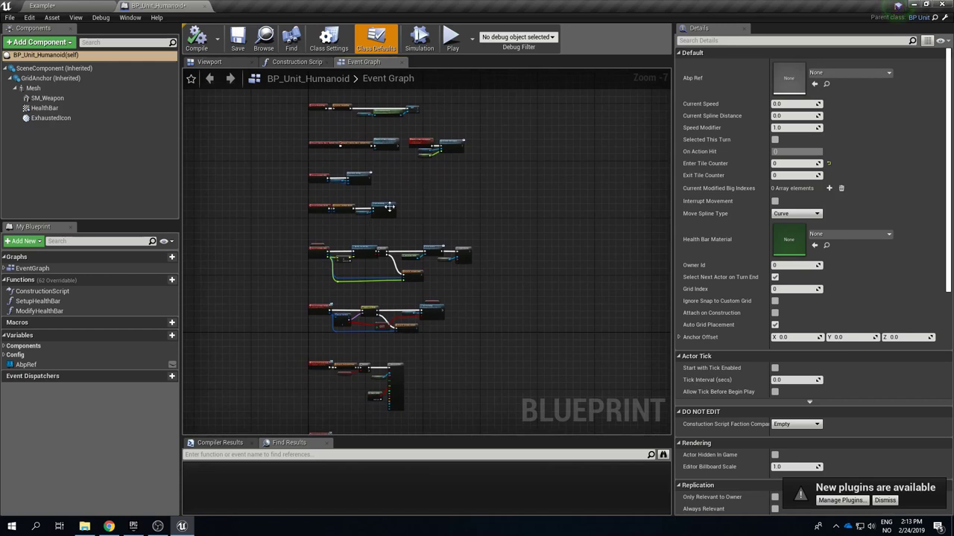
pyautogui.click(47, 108)
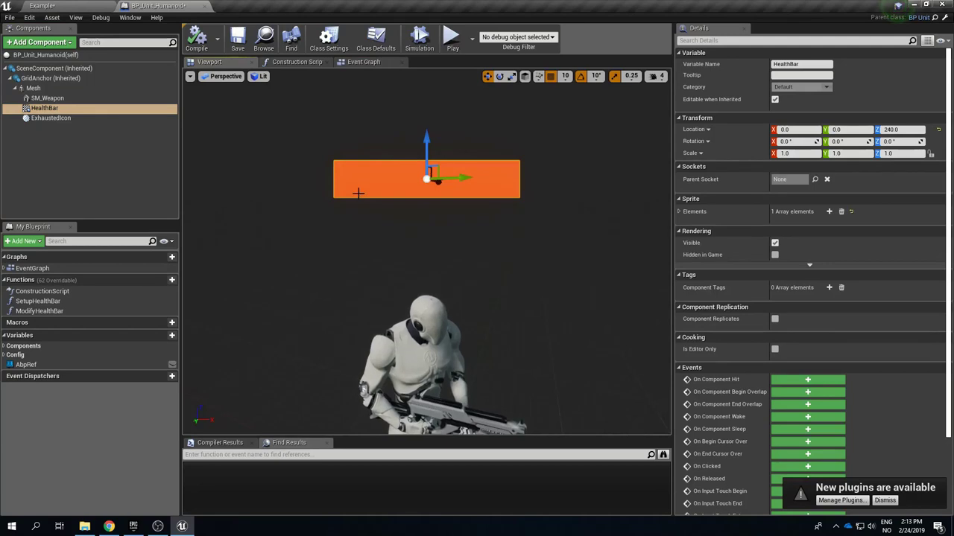
pyautogui.click(363, 62)
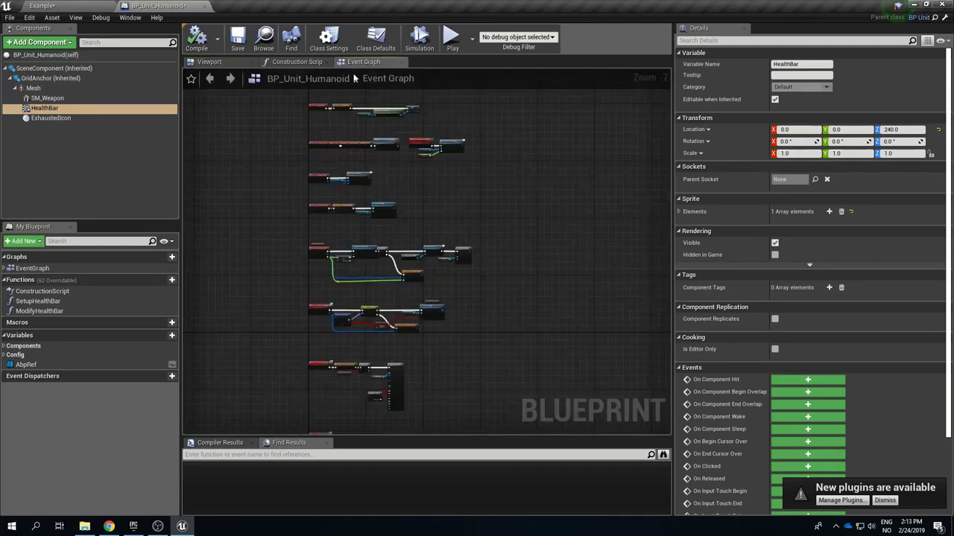
pyautogui.click(33, 88)
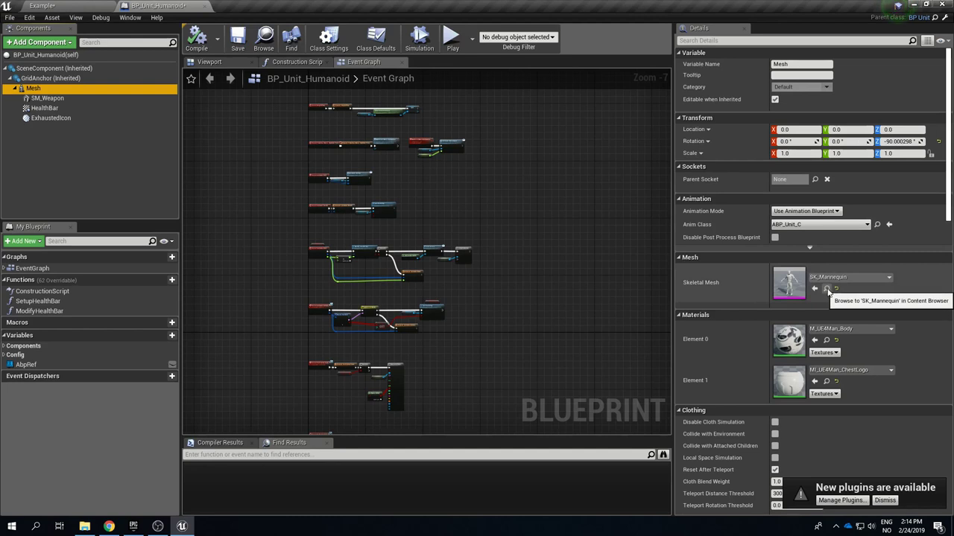
pyautogui.click(827, 290)
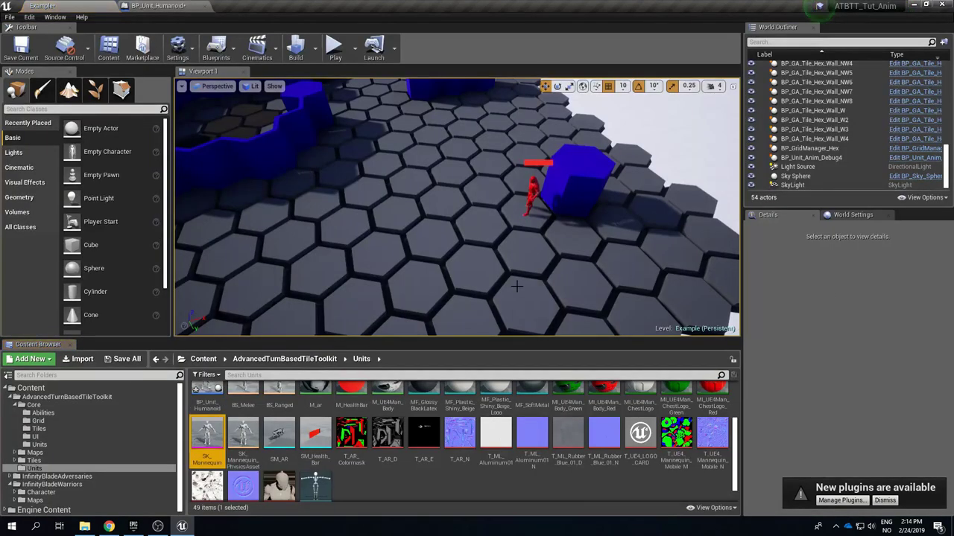
# Preview SK_Mannequin in the Skeletal Mesh Editor, then list the Core Tiles folder in the level.
pyautogui.doubleClick(208, 436)
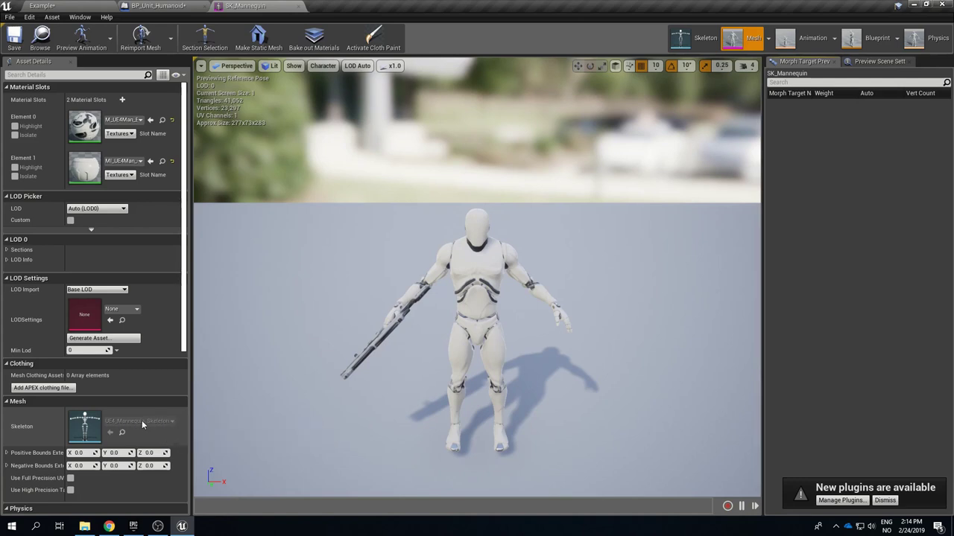
pyautogui.click(73, 5)
pyautogui.click(56, 430)
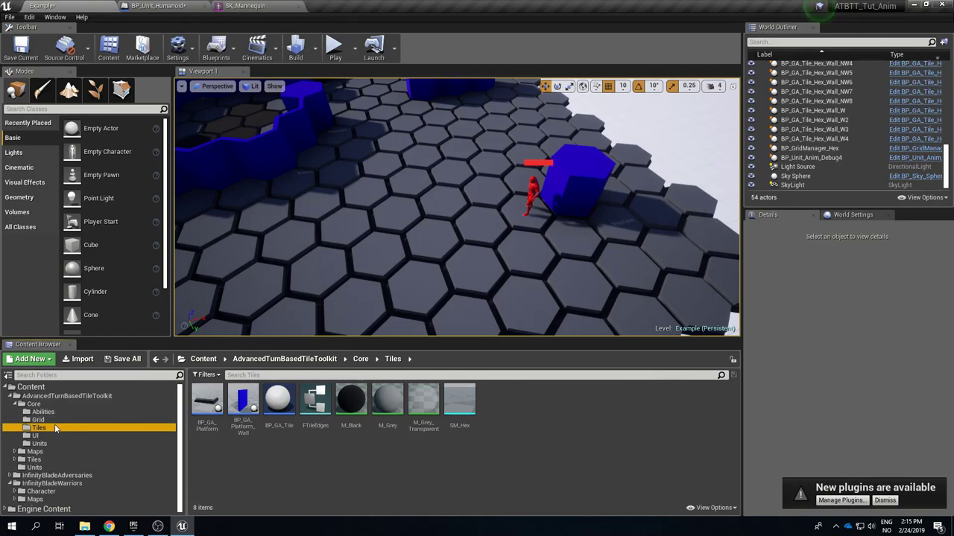
# Go to InfinityBladeWarriors > Character > CompleteCharacters and open SK_CharM_Cardboard for preview.
pyautogui.click(65, 403)
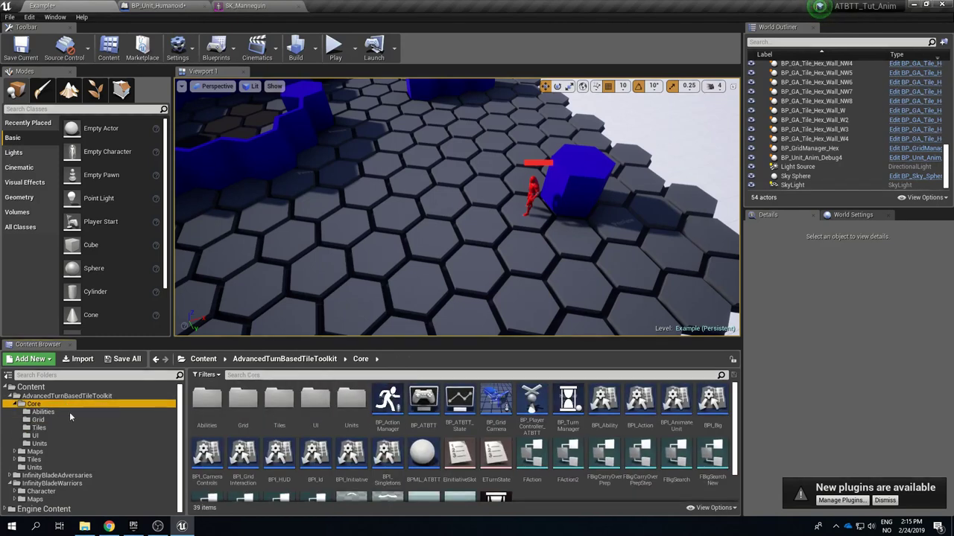
pyautogui.click(85, 485)
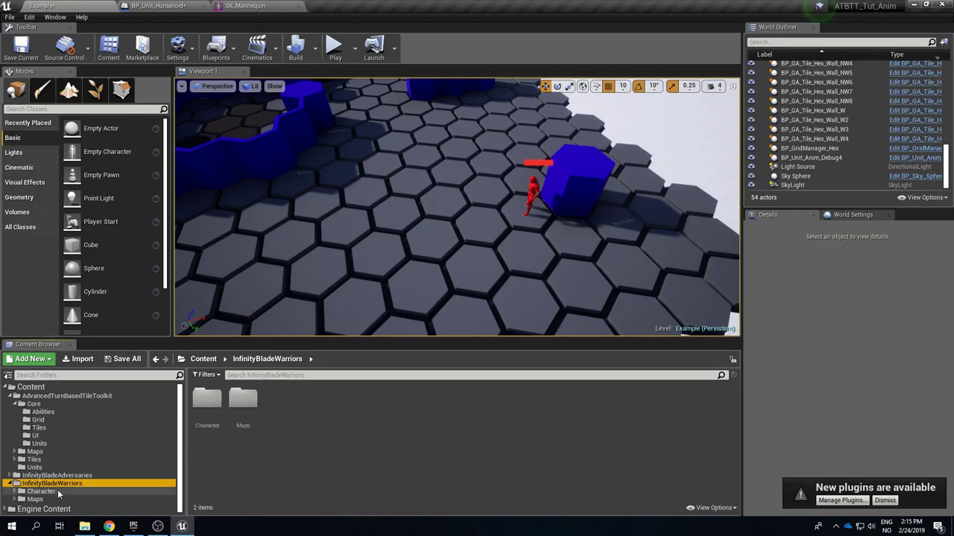
pyautogui.click(58, 494)
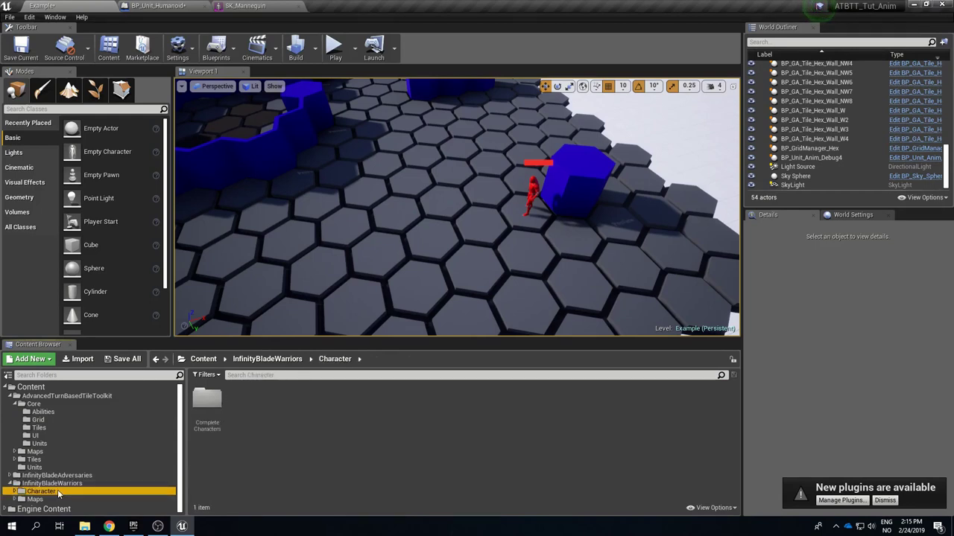
pyautogui.doubleClick(205, 404)
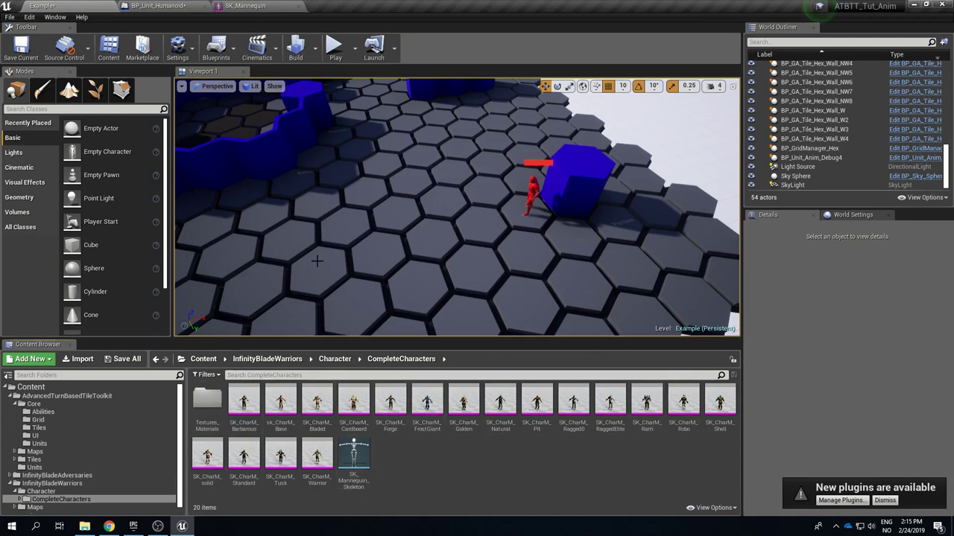
pyautogui.click(355, 401)
pyautogui.doubleClick(355, 400)
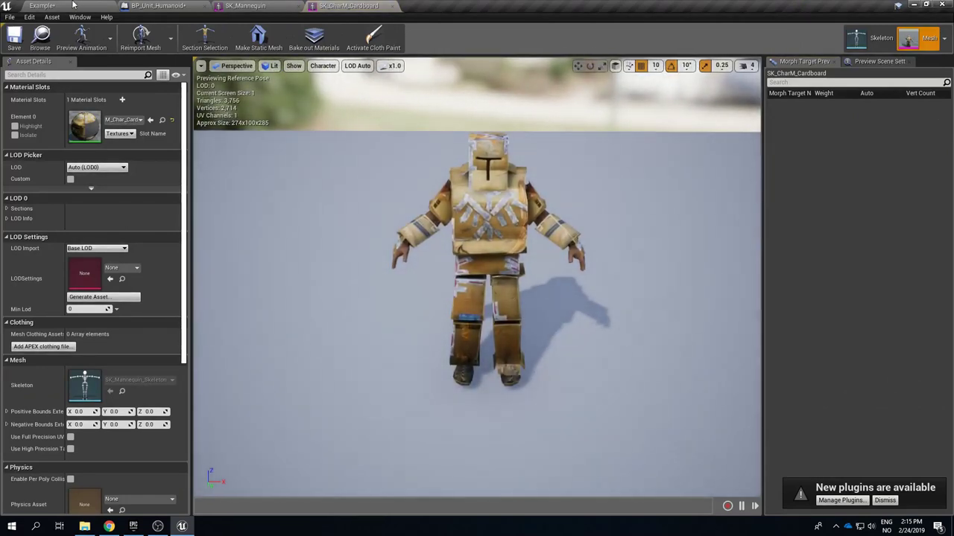
# Set BP_Unit_Humanoid's Mesh skeletal mesh to SK_CharM_Cardboard, searching 'cardboard', and check the Viewport.
pyautogui.click(153, 5)
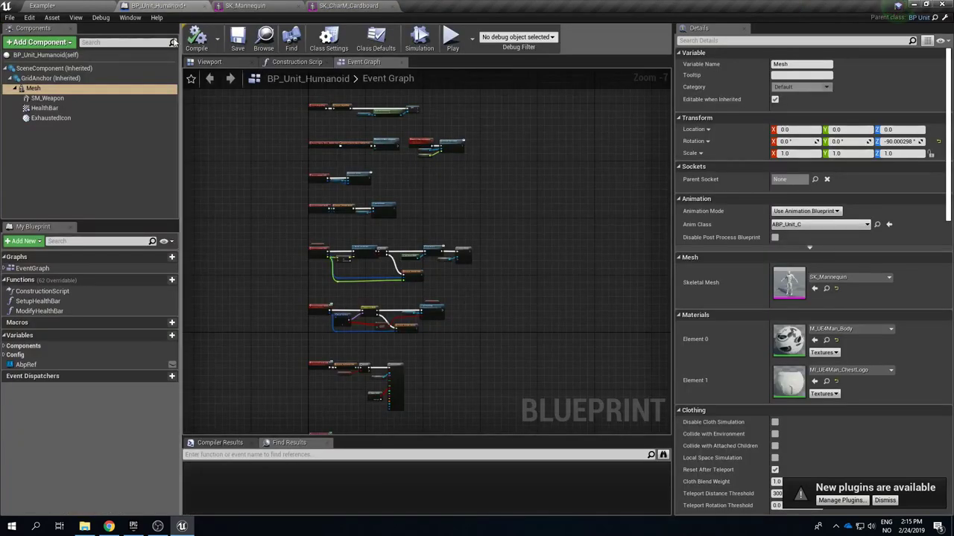
pyautogui.click(52, 98)
pyautogui.click(56, 89)
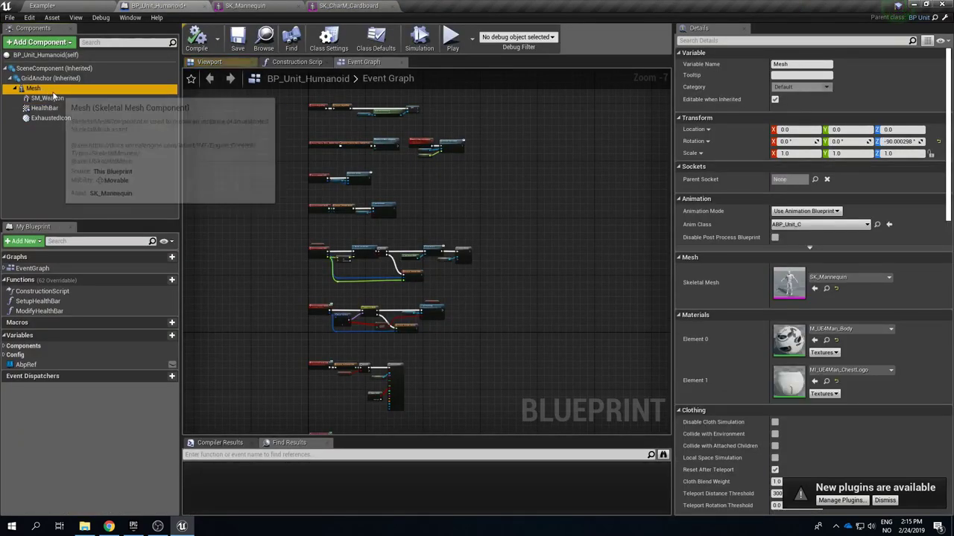
pyautogui.click(855, 279)
pyautogui.write('cardboard')
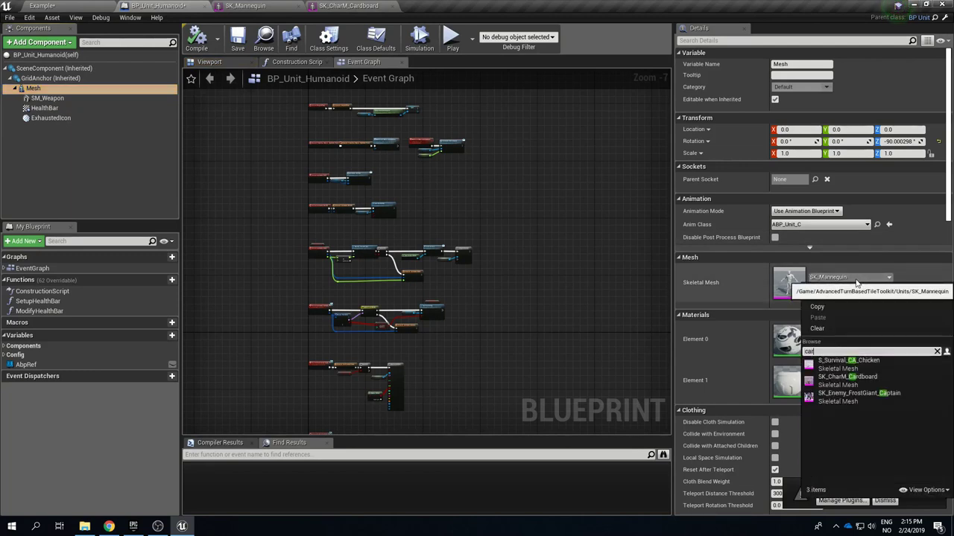
pyautogui.click(871, 369)
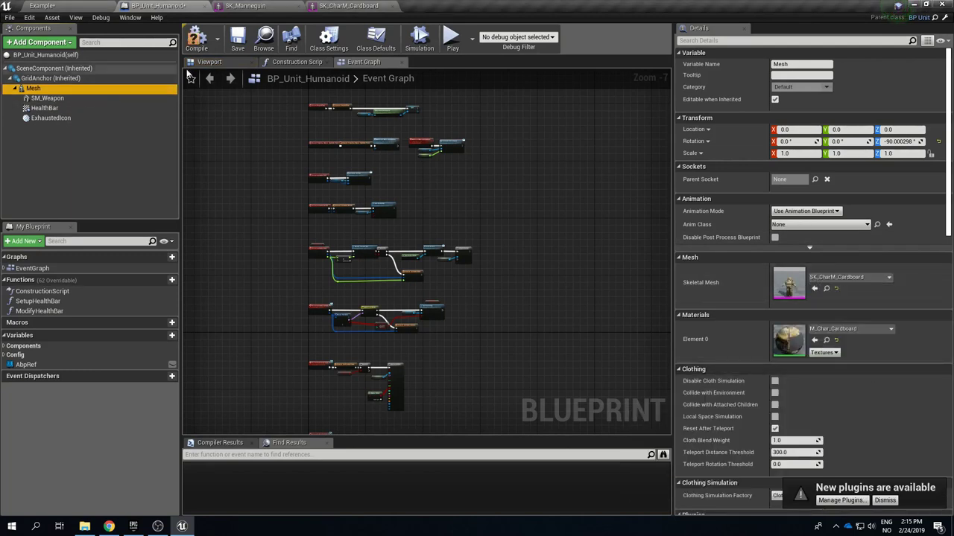
pyautogui.click(209, 62)
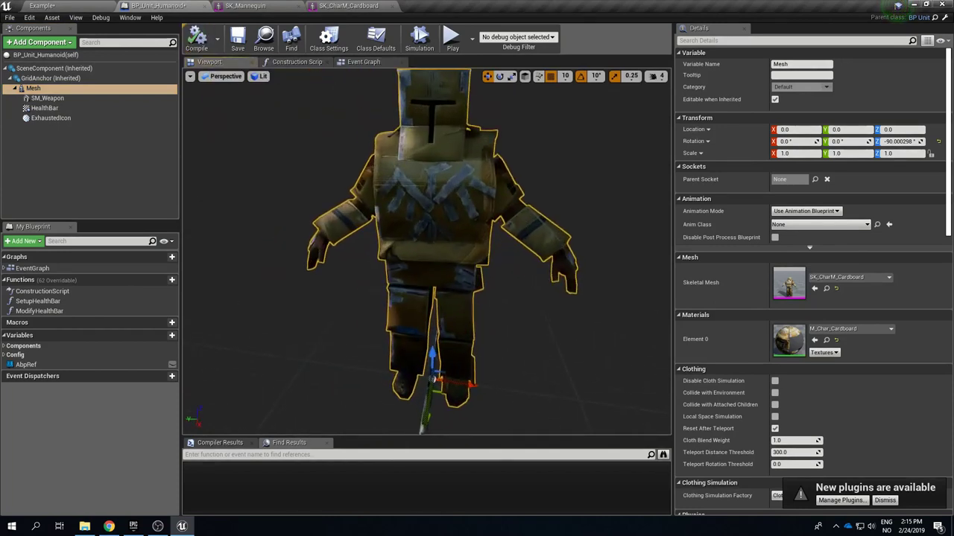
# Drag BP_Unit_Humanoid from the Units folder onto the Example level's hex grid.
pyautogui.click(49, 5)
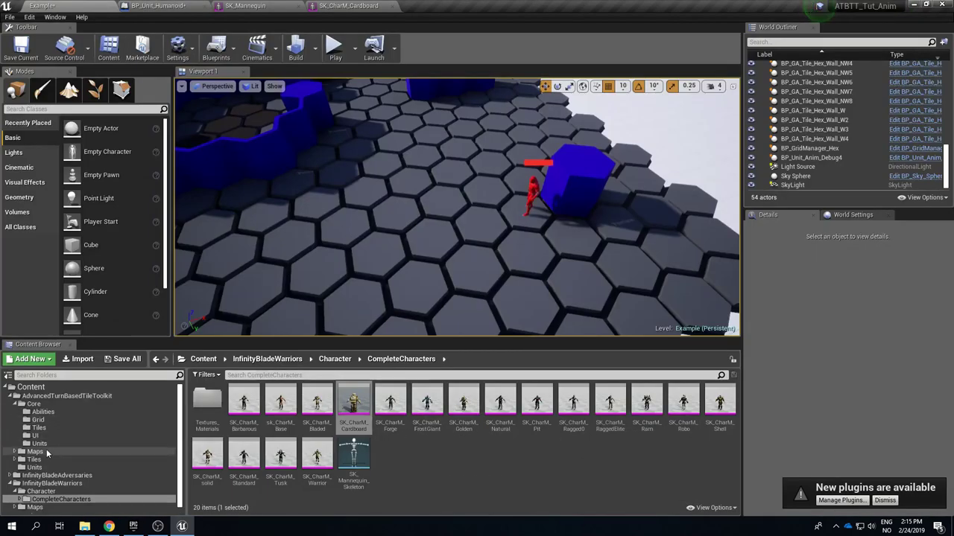
pyautogui.click(36, 467)
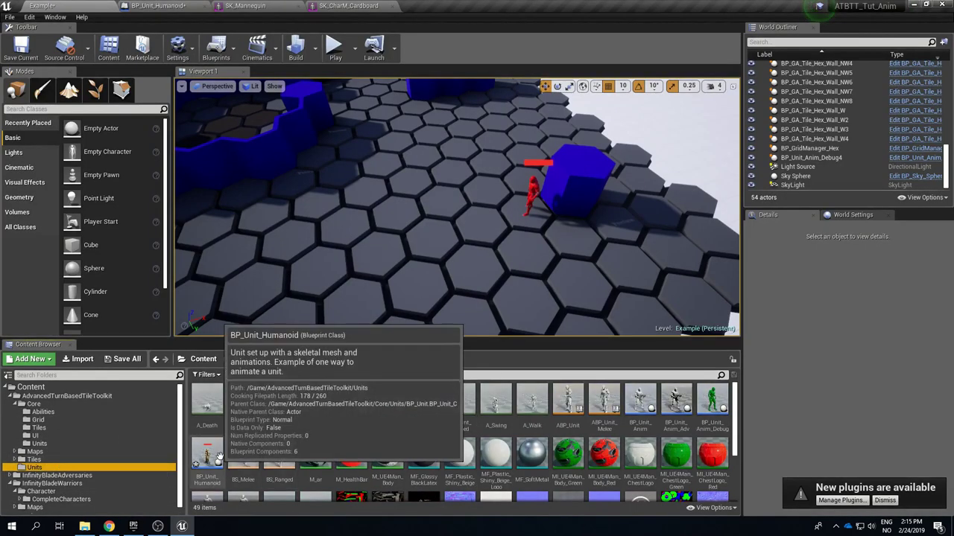
pyautogui.moveTo(220, 455); pyautogui.dragTo(413, 188)
pyautogui.moveTo(413, 188); pyautogui.dragTo(514, 198, button='right')
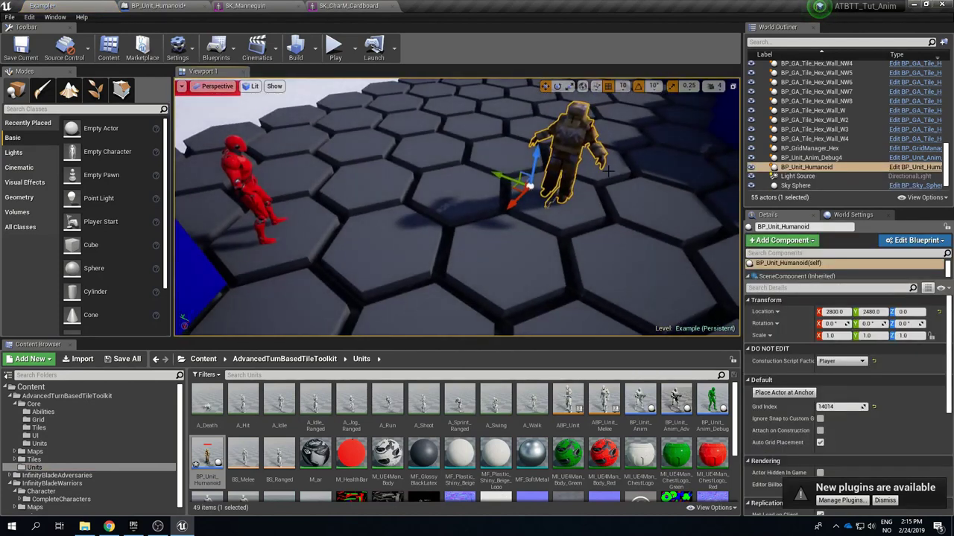
# Test the level in a Play session, looking around the units, then stop it.
pyautogui.click(345, 56)
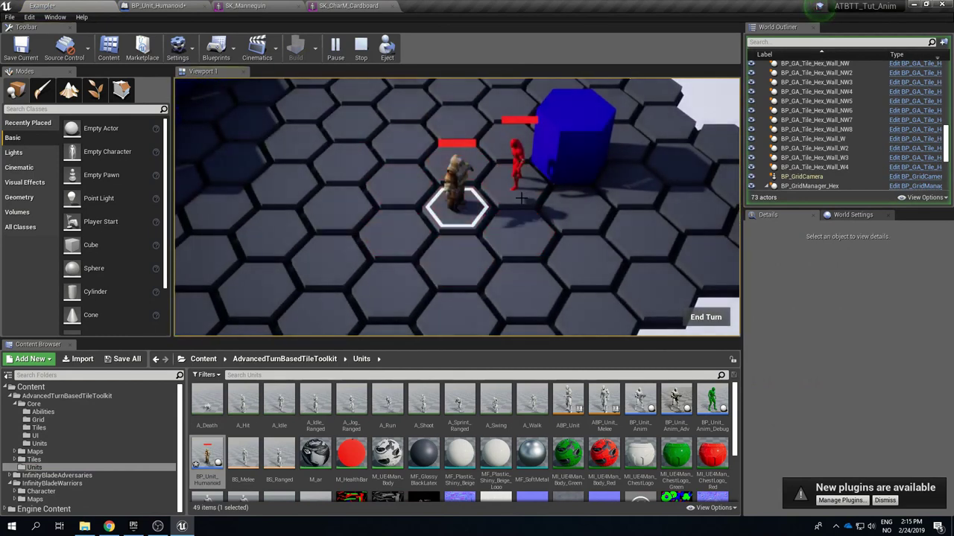
pyautogui.moveTo(522, 198); pyautogui.dragTo(493, 212, button='right')
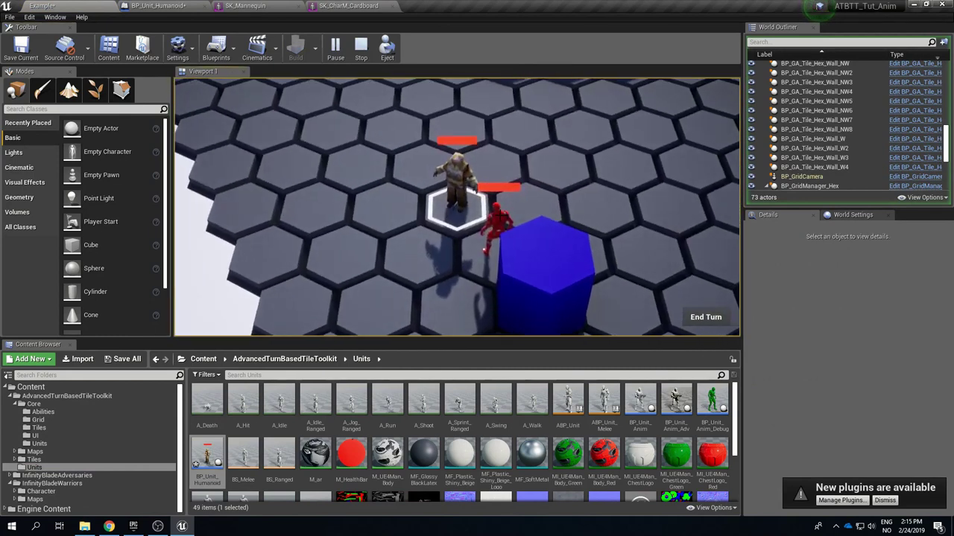
pyautogui.scroll(2, 489, 192)
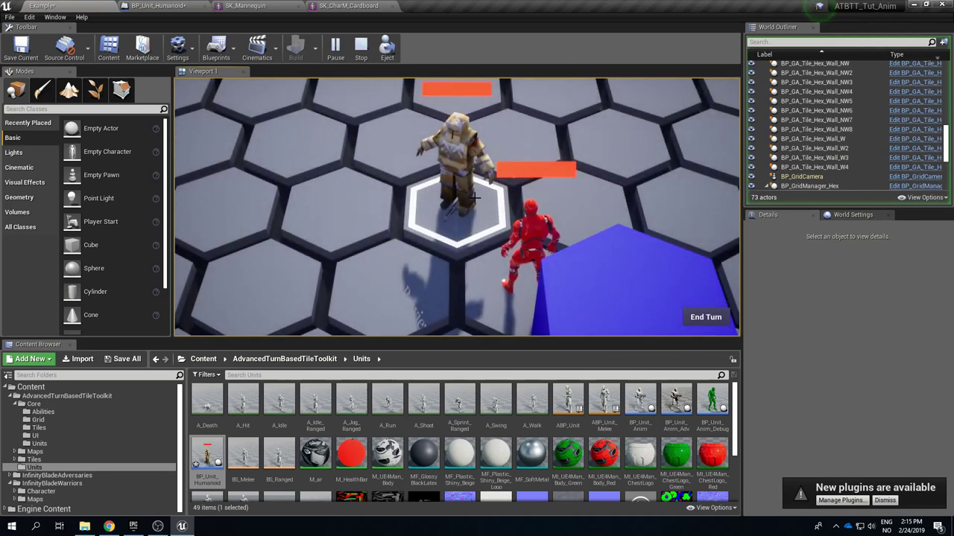
pyautogui.press('Escape')
pyautogui.moveTo(340, 264)
pyautogui.mouseDown(button='right')
pyautogui.moveTo(320, 257)
pyautogui.moveTo(358, 249)
pyautogui.moveTo(340, 265)
pyautogui.mouseUp(button='right')
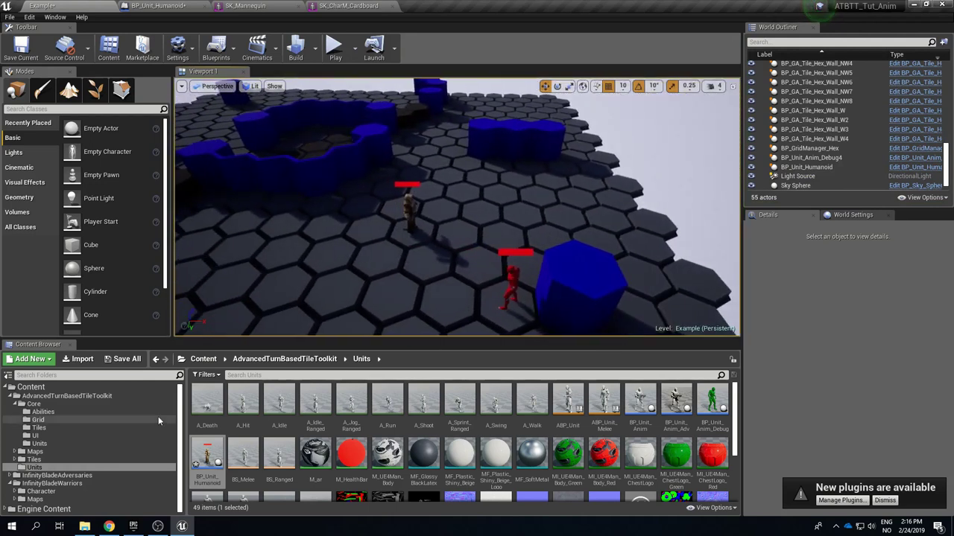
pyautogui.click(45, 492)
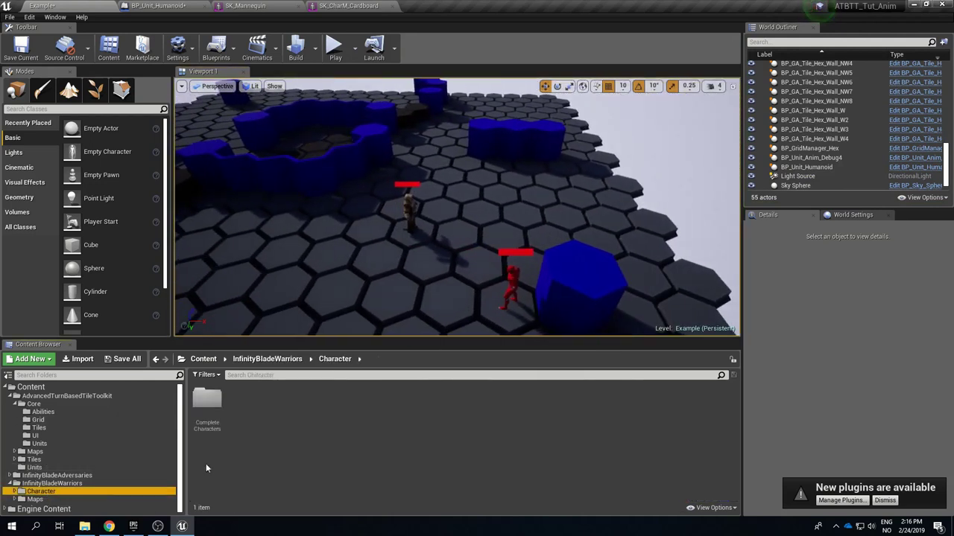
pyautogui.doubleClick(207, 401)
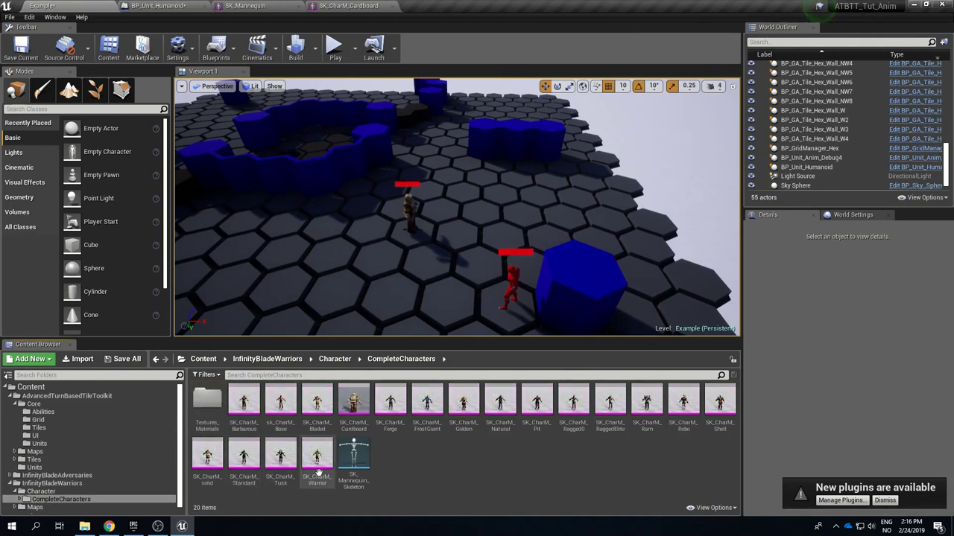
pyautogui.rightClick(359, 393)
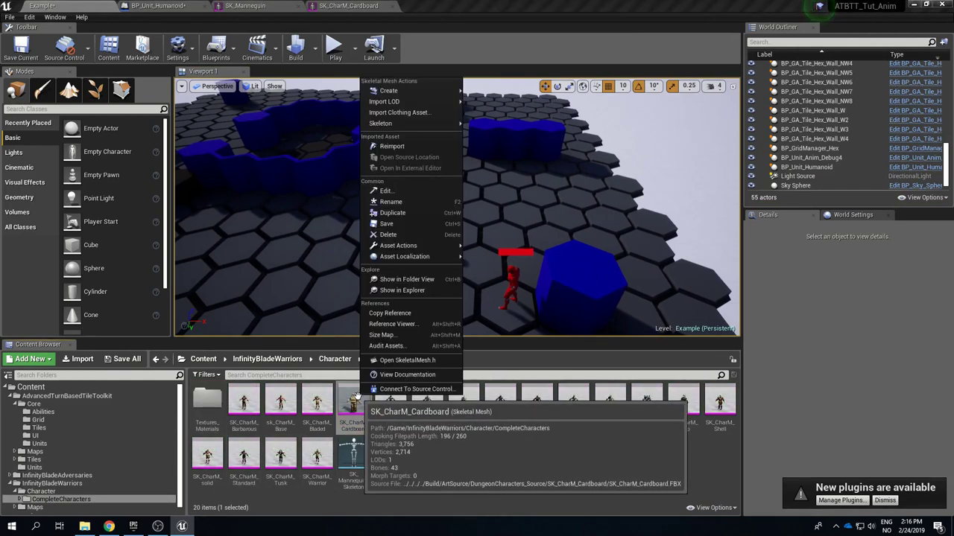
pyautogui.moveTo(421, 124)
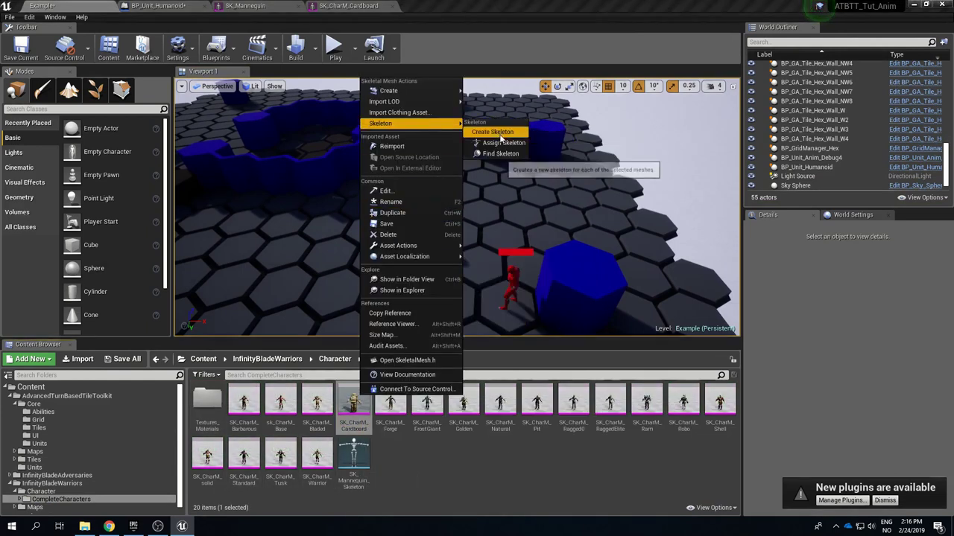
pyautogui.click(496, 144)
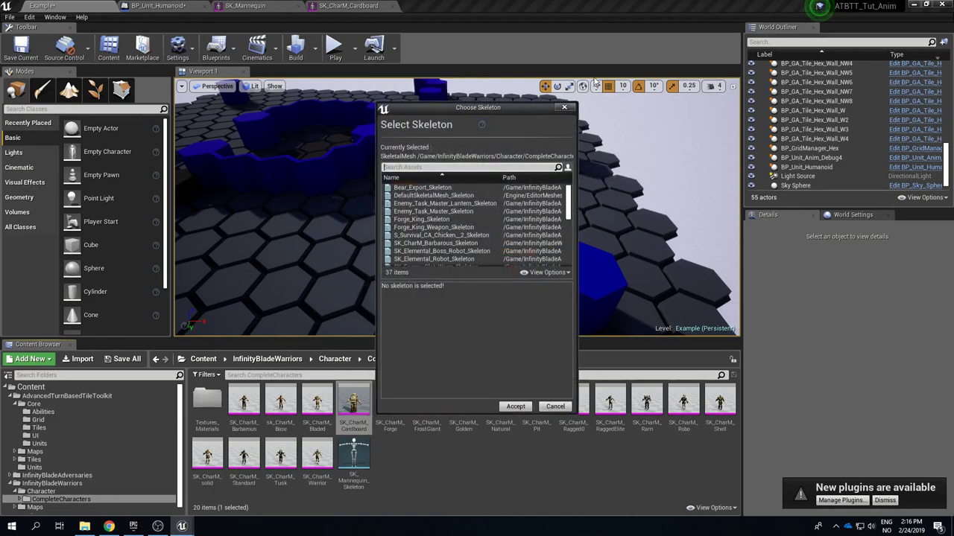
pyautogui.click(564, 108)
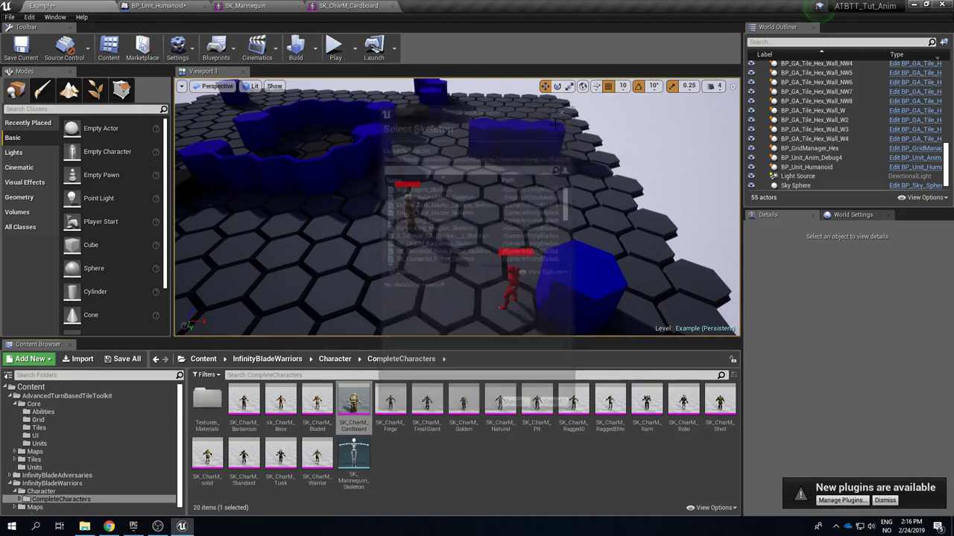
pyautogui.doubleClick(354, 403)
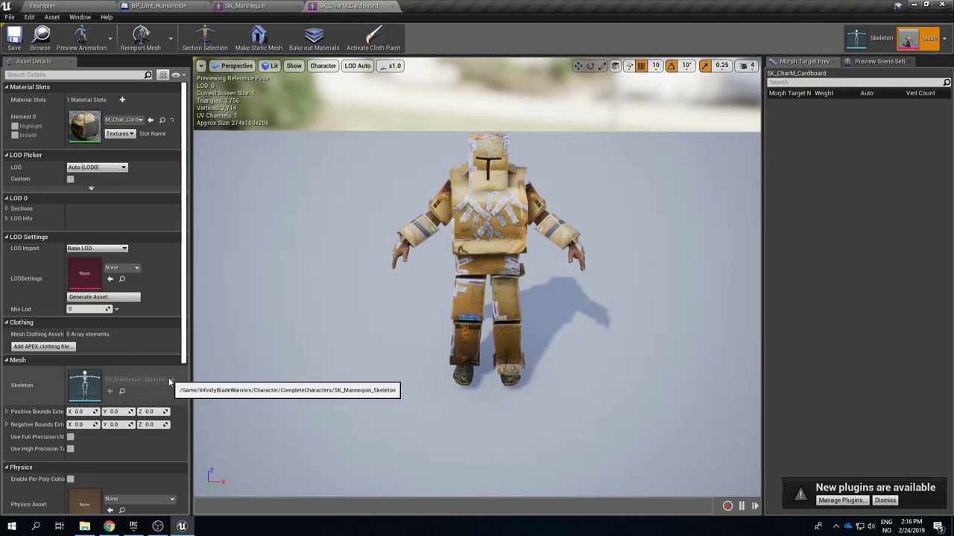
# Assign UE4_Mannequin_Skeleton to SK_CharM_Cardboard, reviewing the bone mapping before accepting.
pyautogui.click(43, 6)
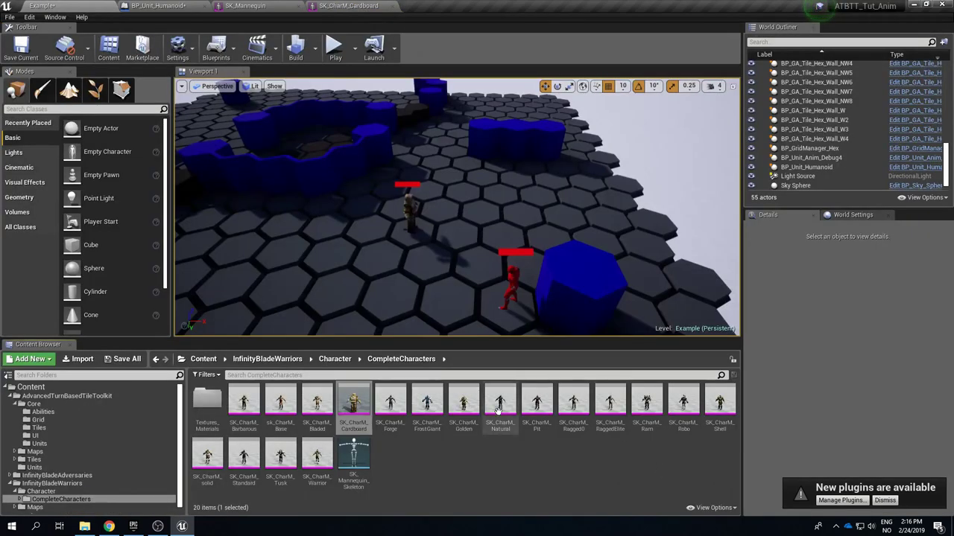
pyautogui.rightClick(357, 403)
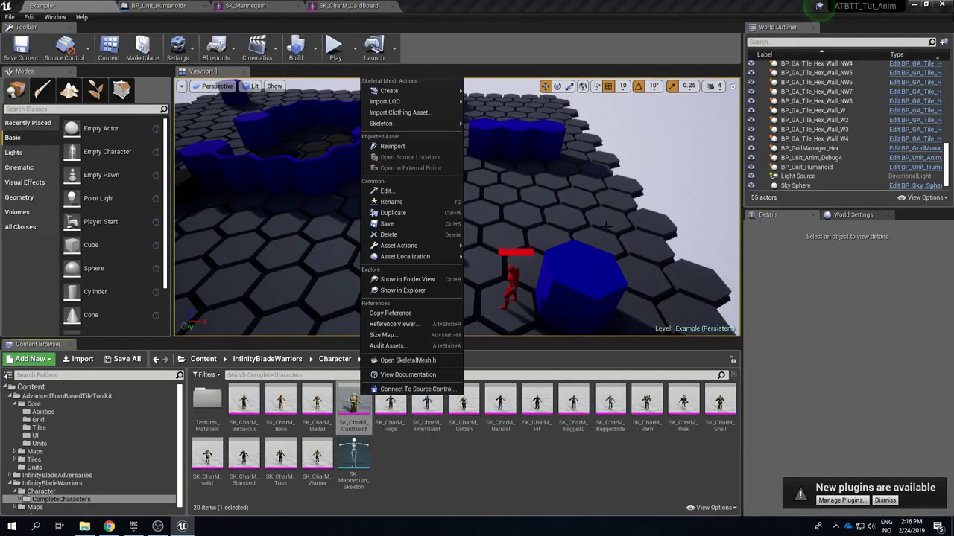
pyautogui.moveTo(403, 123)
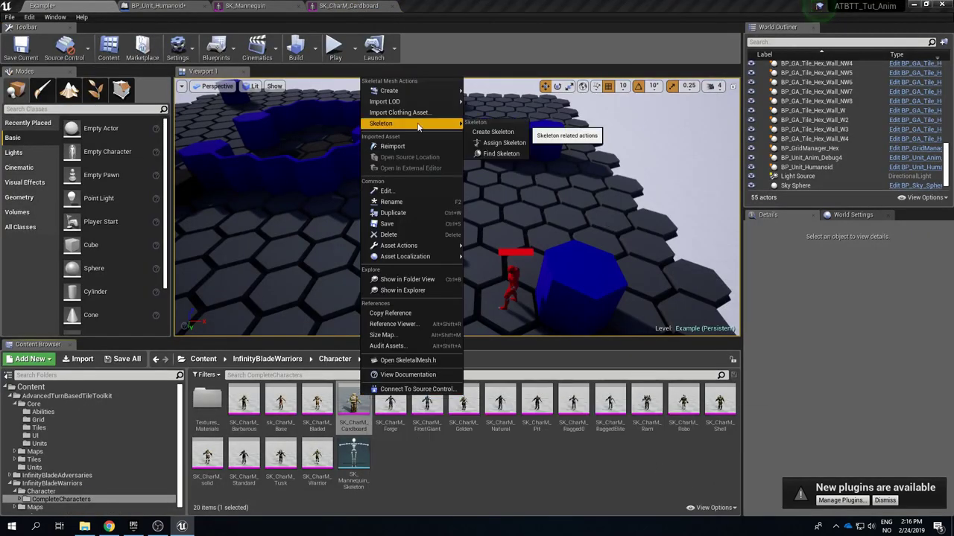
pyautogui.click(510, 142)
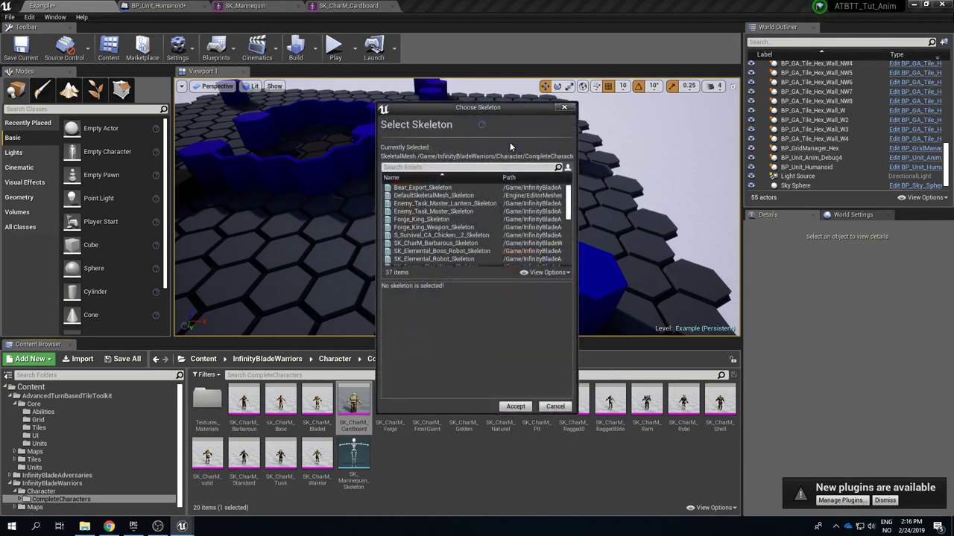
pyautogui.write('ue')
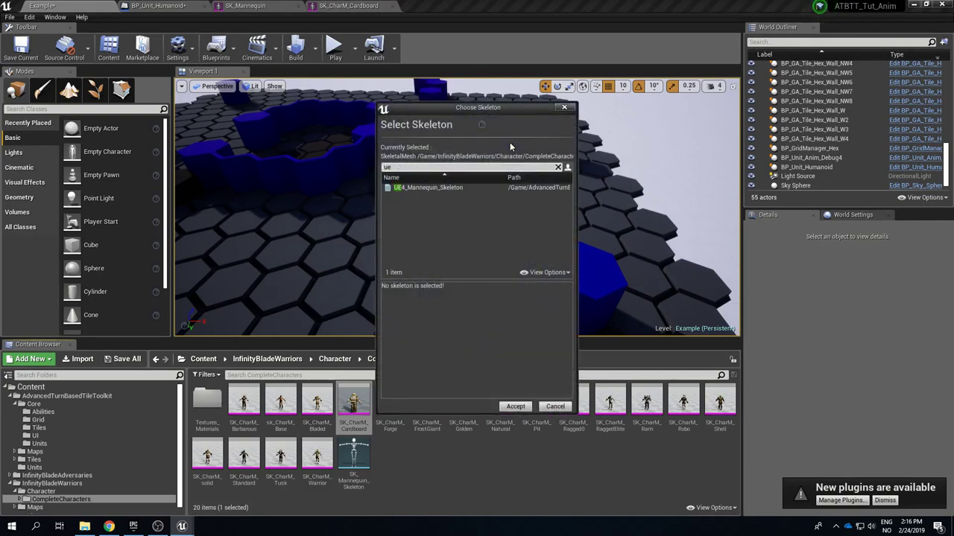
pyautogui.click(442, 188)
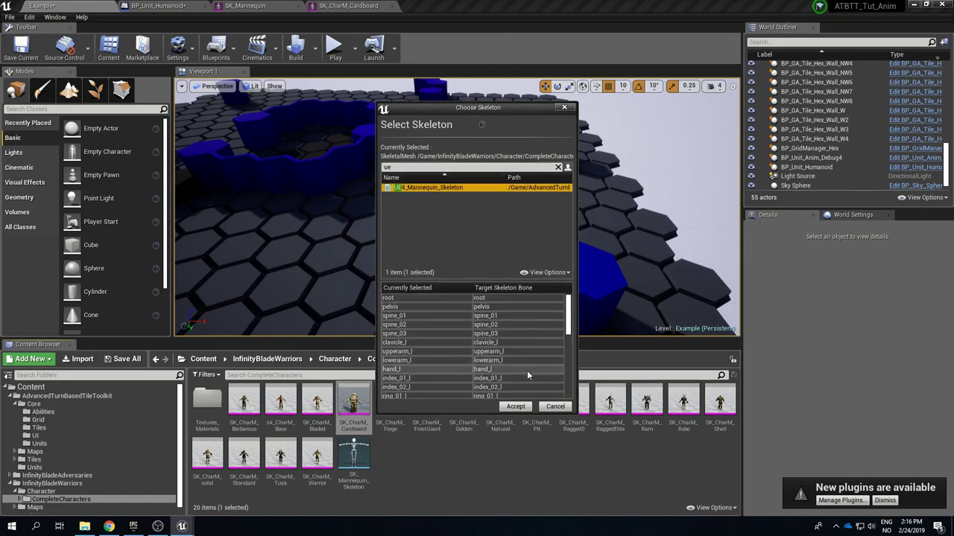
pyautogui.moveTo(568, 313); pyautogui.dragTo(572, 376)
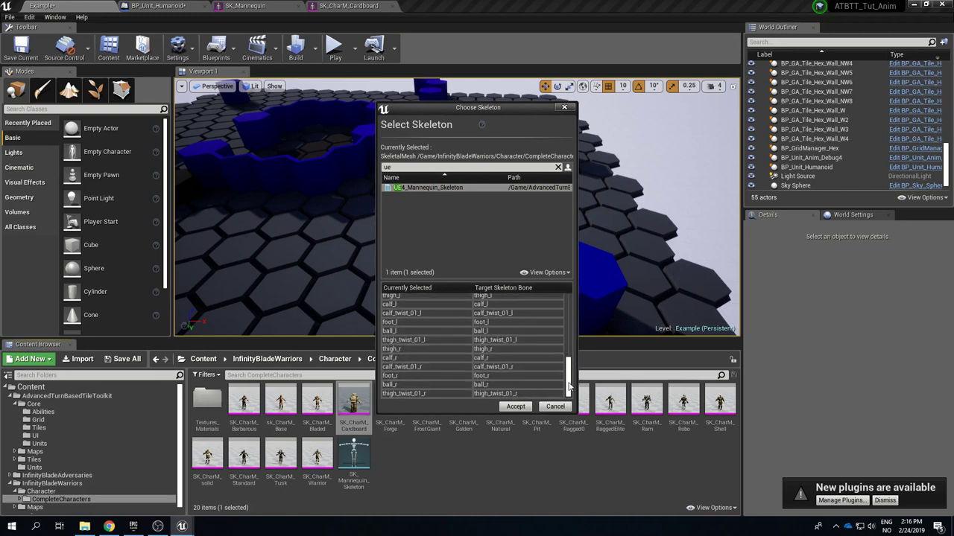
pyautogui.scroll(10, 569, 386)
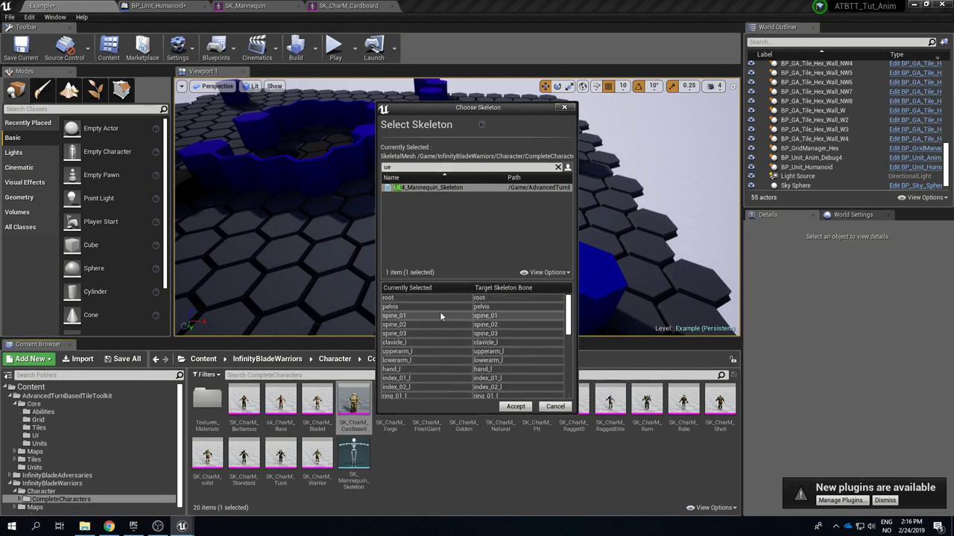
pyautogui.click(516, 406)
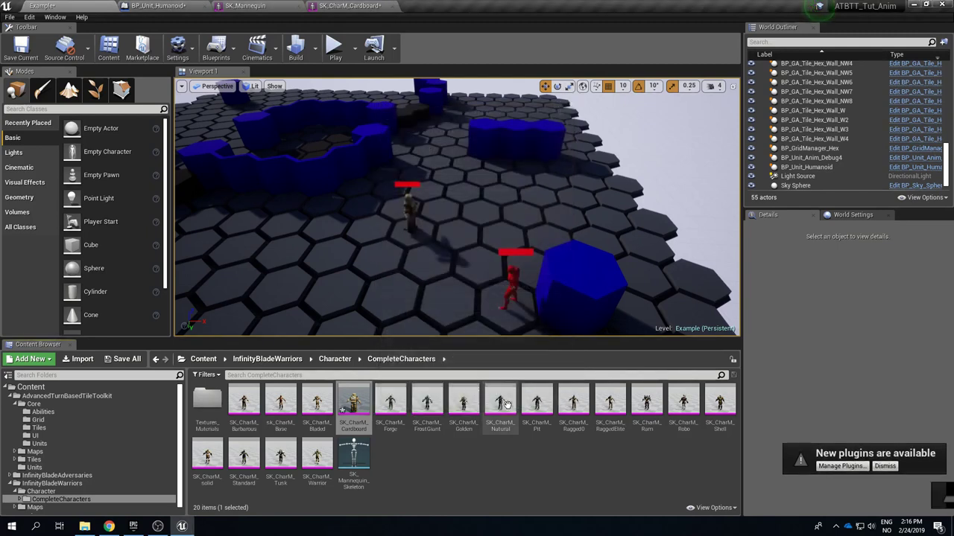
# Save all modified assets and compile the BP_Unit_Humanoid blueprint.
pyautogui.click(9, 17)
pyautogui.click(30, 102)
pyautogui.click(157, 6)
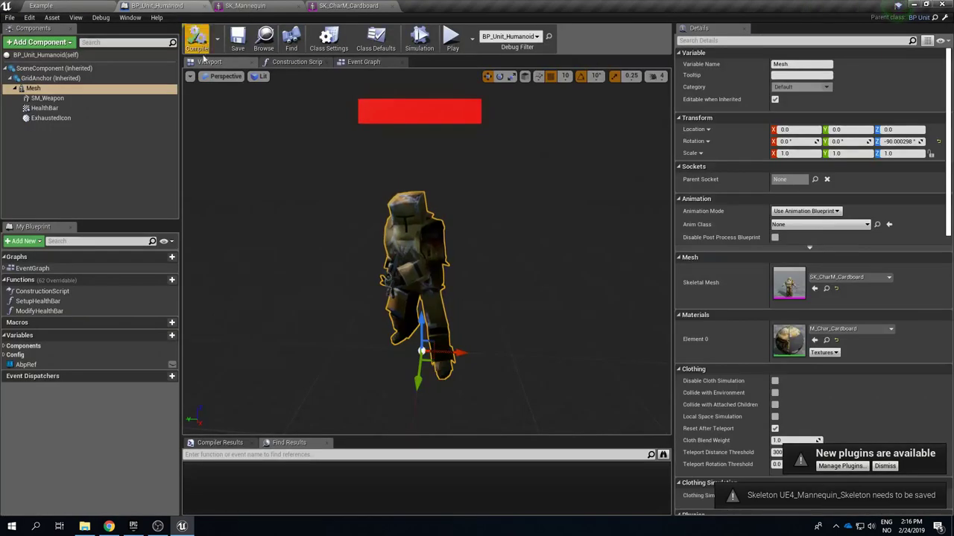
pyautogui.click(192, 41)
pyautogui.moveTo(476, 270); pyautogui.dragTo(570, 293, button='right')
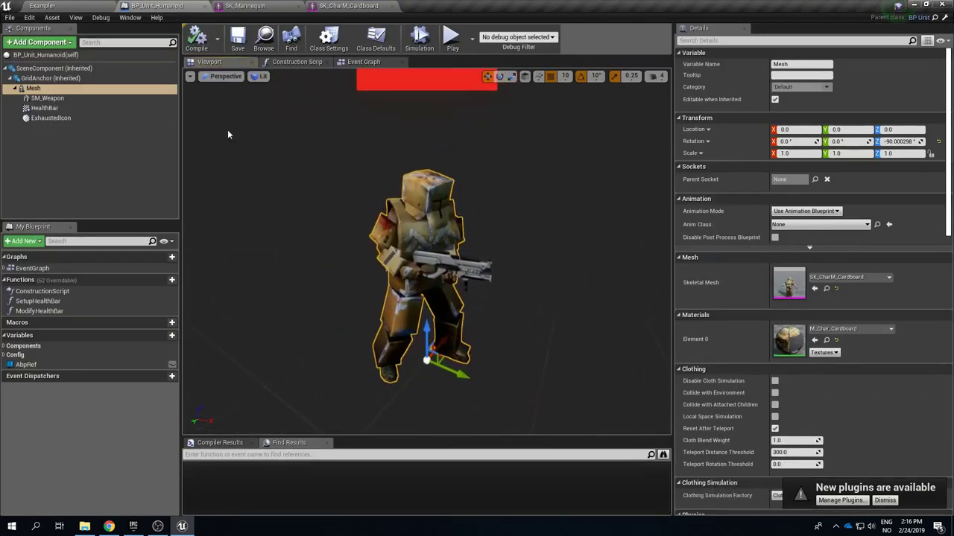
# Play-test the Example level, then stop and return to BP_Unit_Humanoid.
pyautogui.click(82, 6)
pyautogui.click(334, 48)
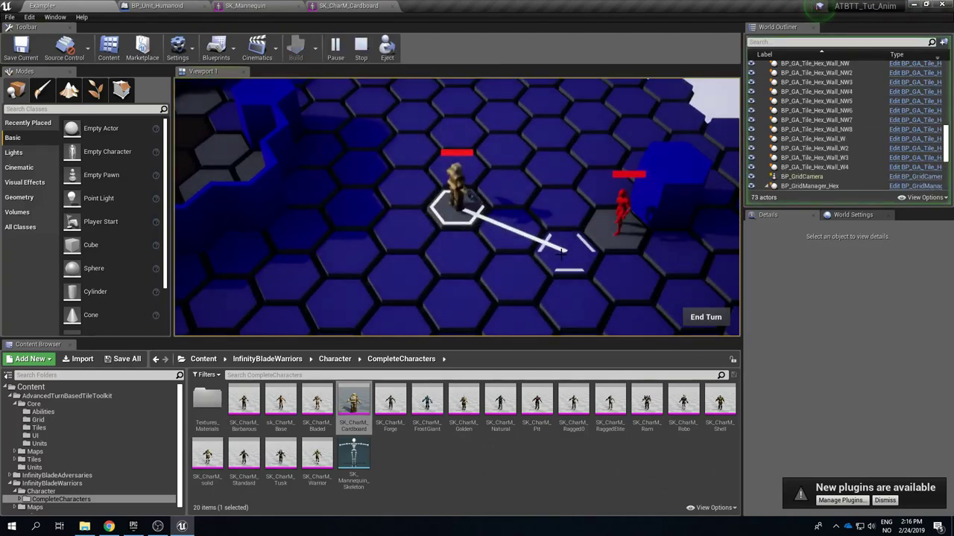
pyautogui.press('Escape')
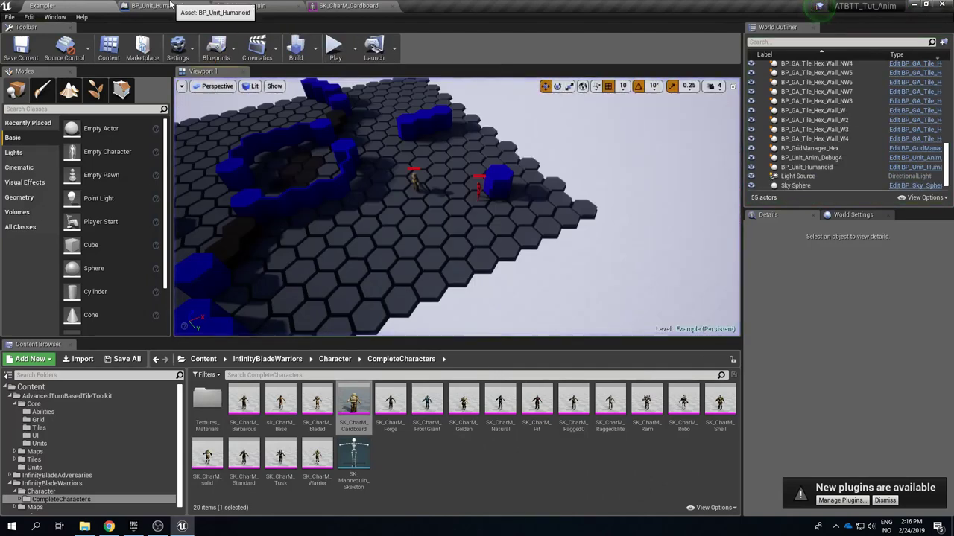
pyautogui.click(156, 6)
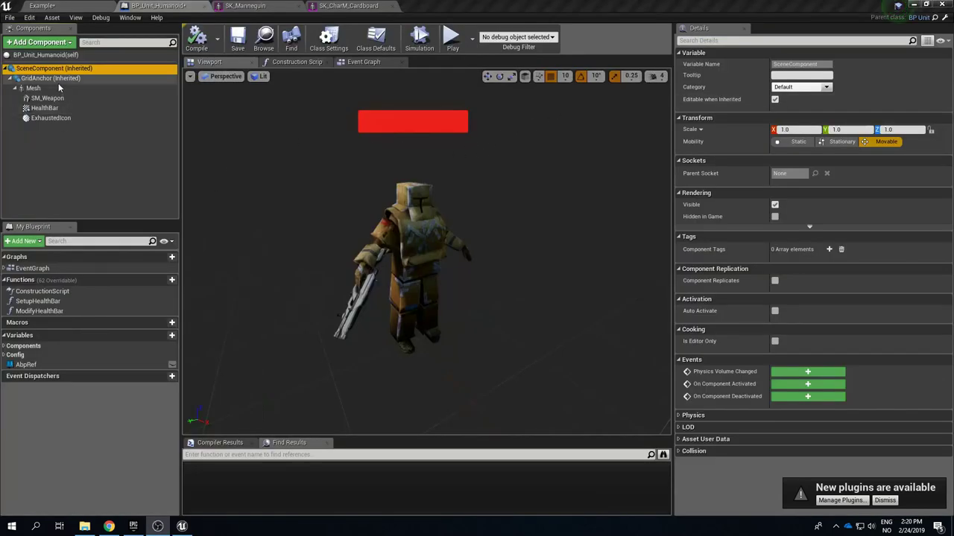
# Set the Mesh component's Anim Class to ABP_Unit and compile BP_Unit_Humanoid.
pyautogui.click(56, 79)
pyautogui.click(35, 88)
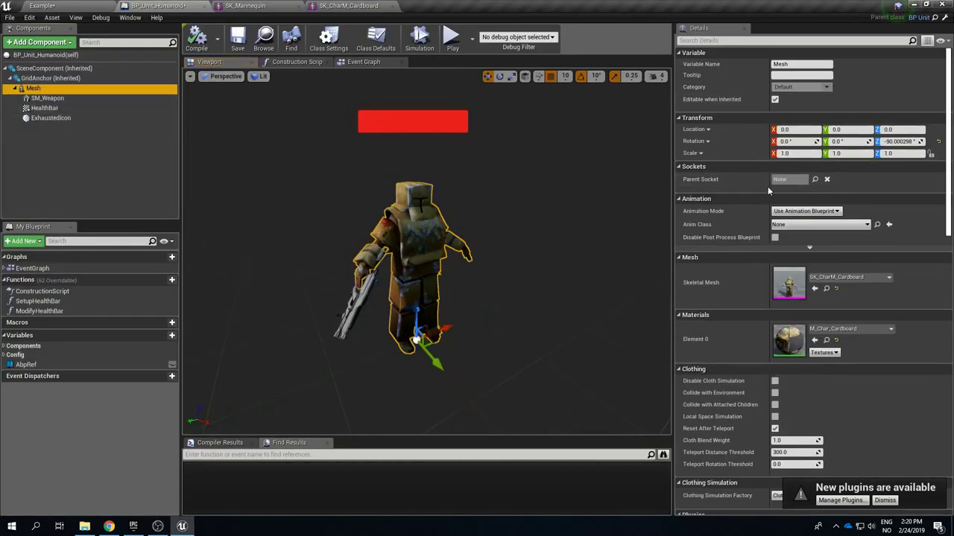
pyautogui.click(818, 225)
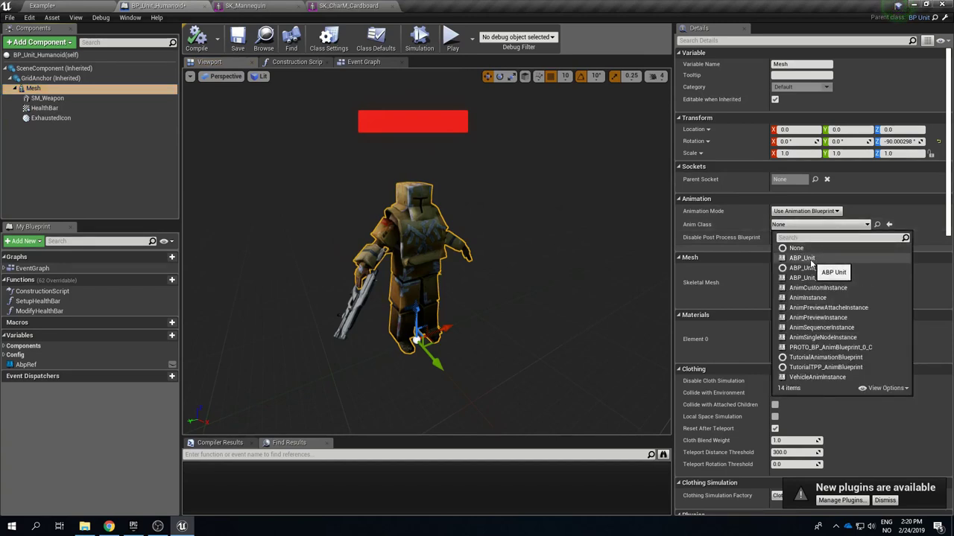
pyautogui.click(809, 258)
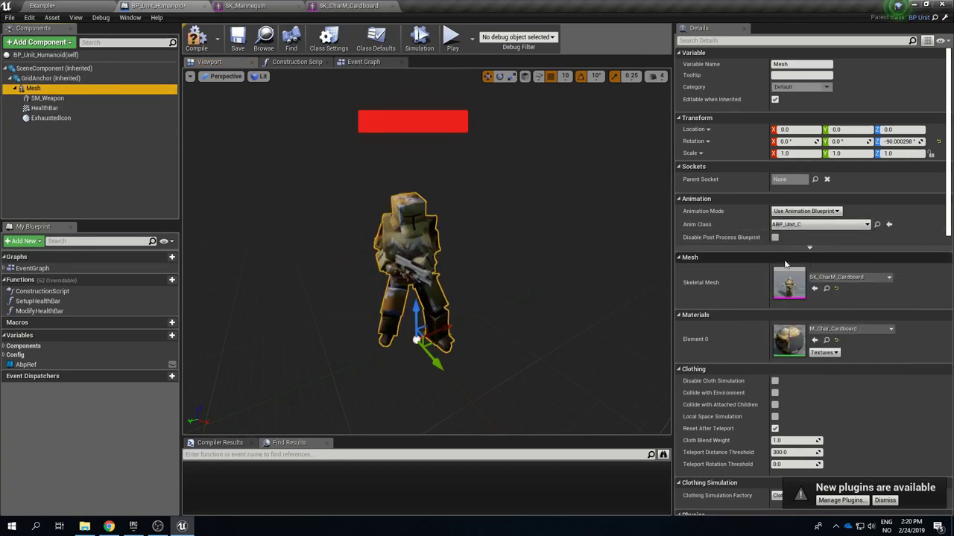
pyautogui.click(196, 39)
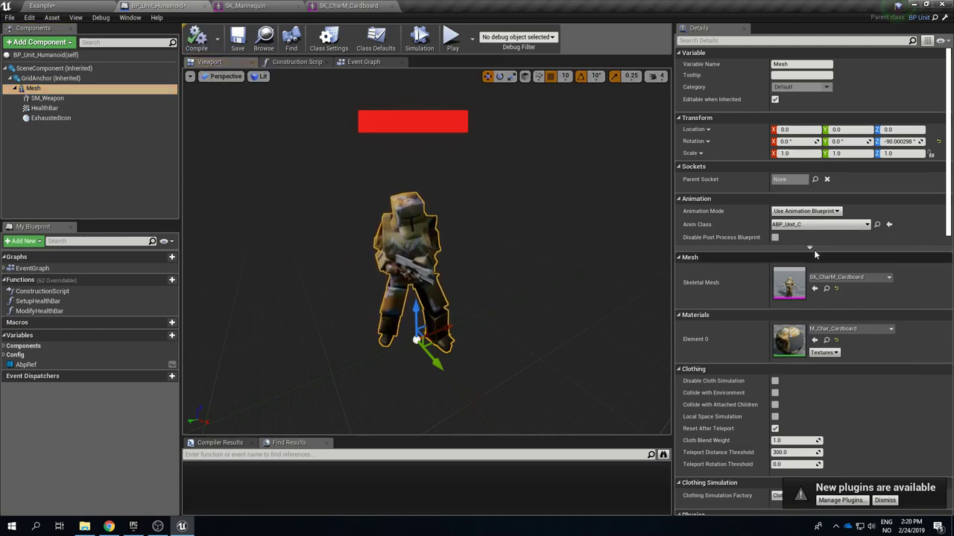
# Start playing the Example level and move the soldier next to the red enemy.
pyautogui.click(55, 5)
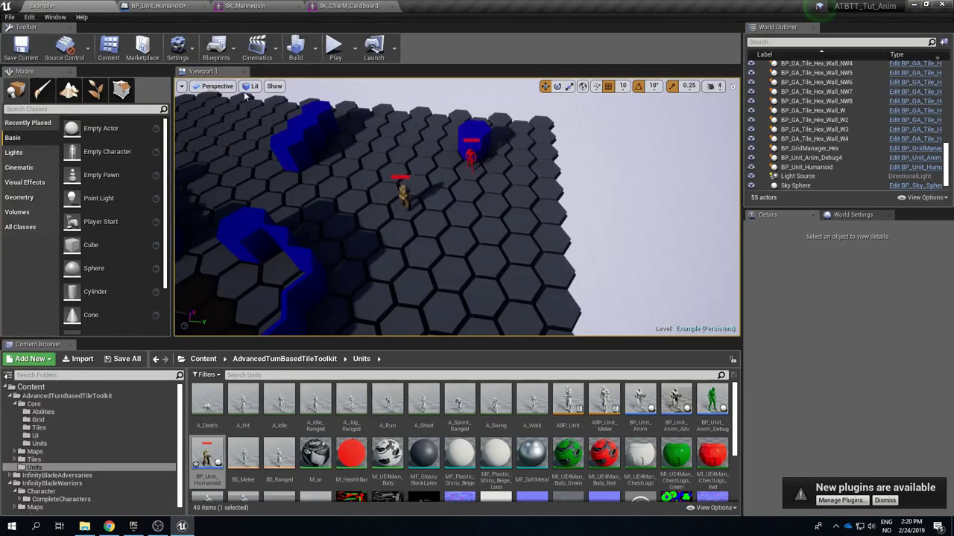
pyautogui.click(337, 47)
pyautogui.scroll(-3, 409, 117)
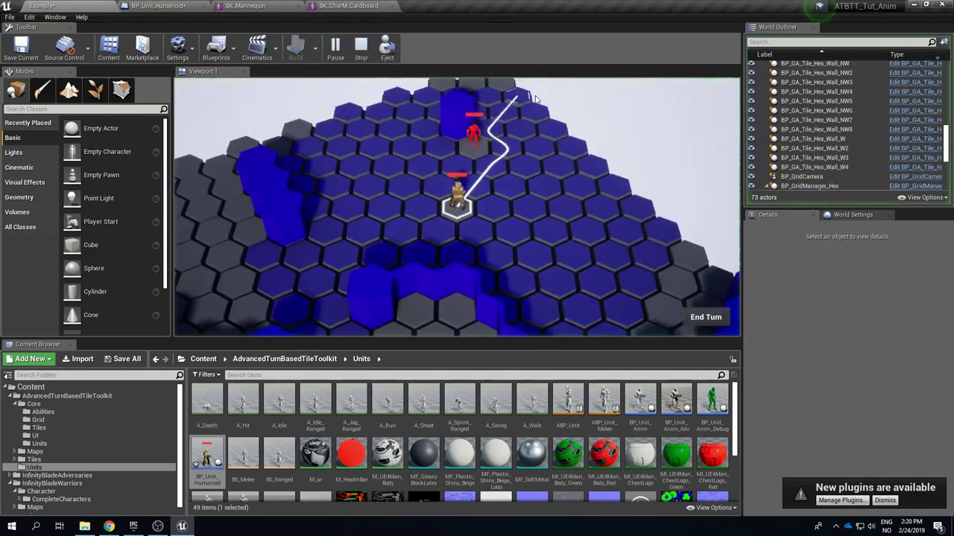
pyautogui.scroll(5, 551, 160)
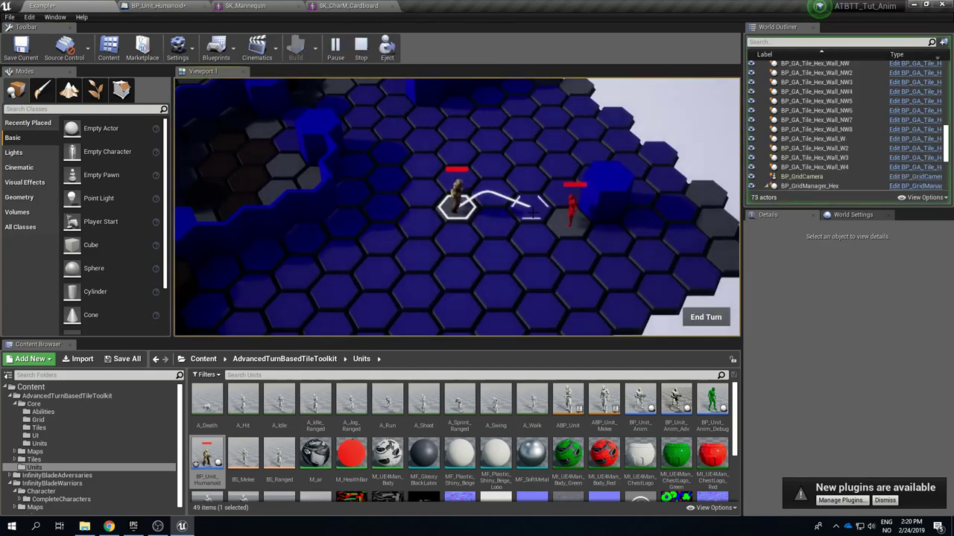
pyautogui.click(532, 213)
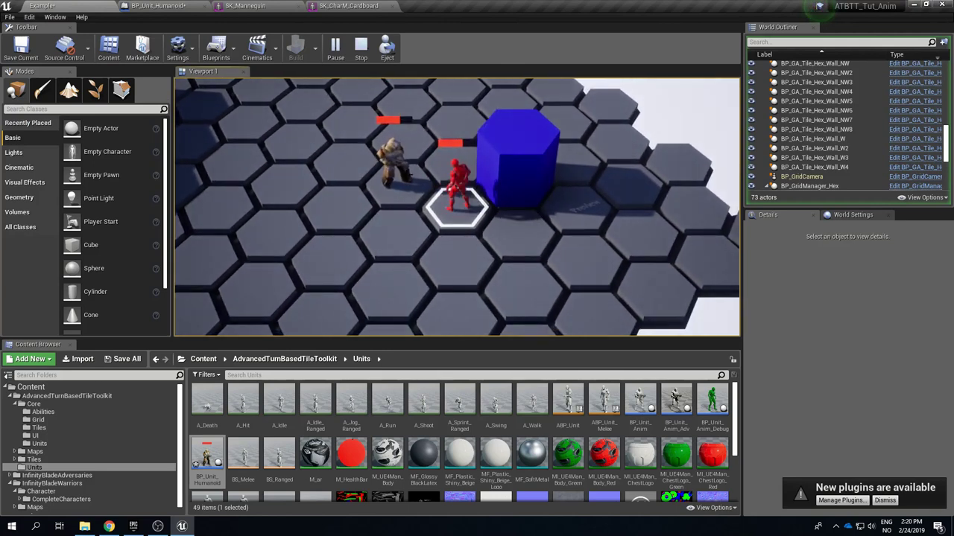
# End two turns until the enemy faction wins, then stop the play session.
pyautogui.click(456, 206)
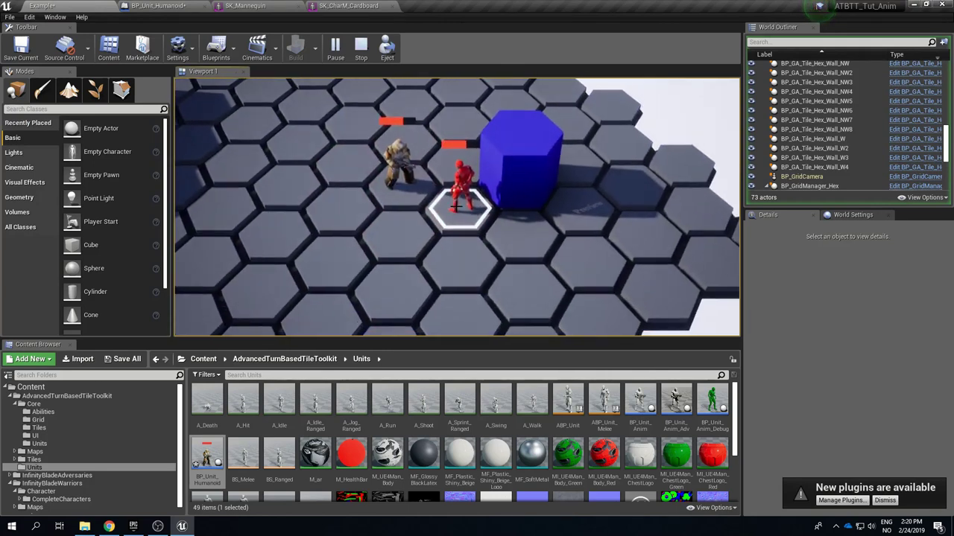
pyautogui.click(445, 211)
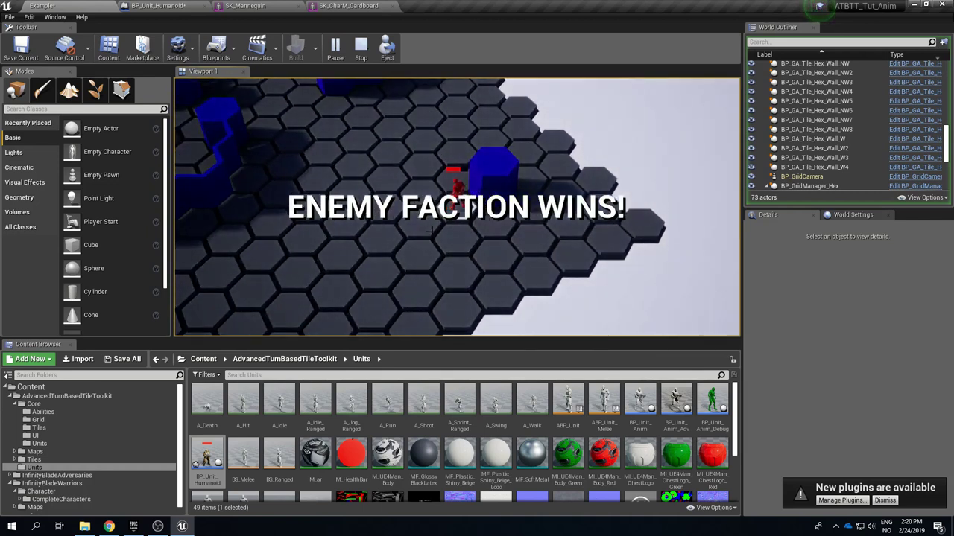
pyautogui.press('Escape')
pyautogui.click(613, 172)
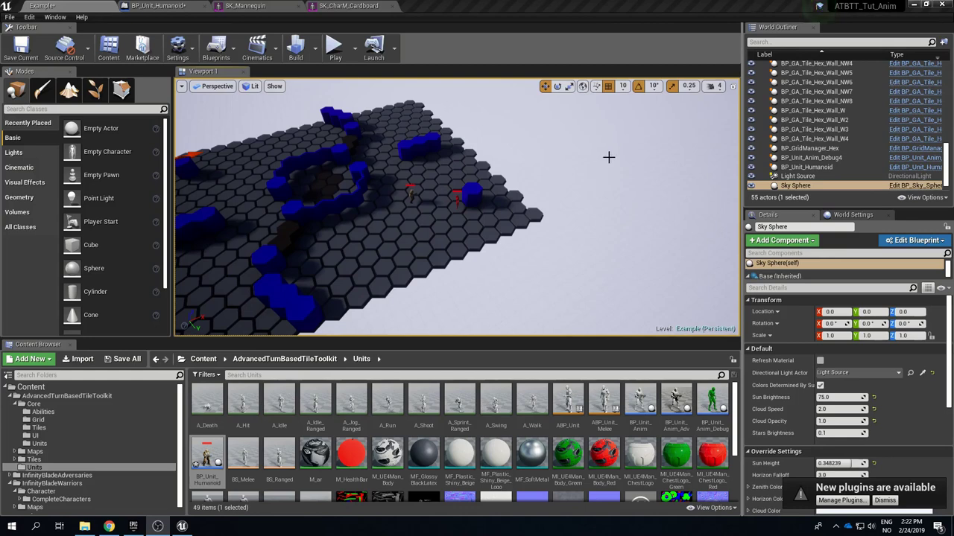
pyautogui.moveTo(457, 207); pyautogui.dragTo(471, 235, button='right')
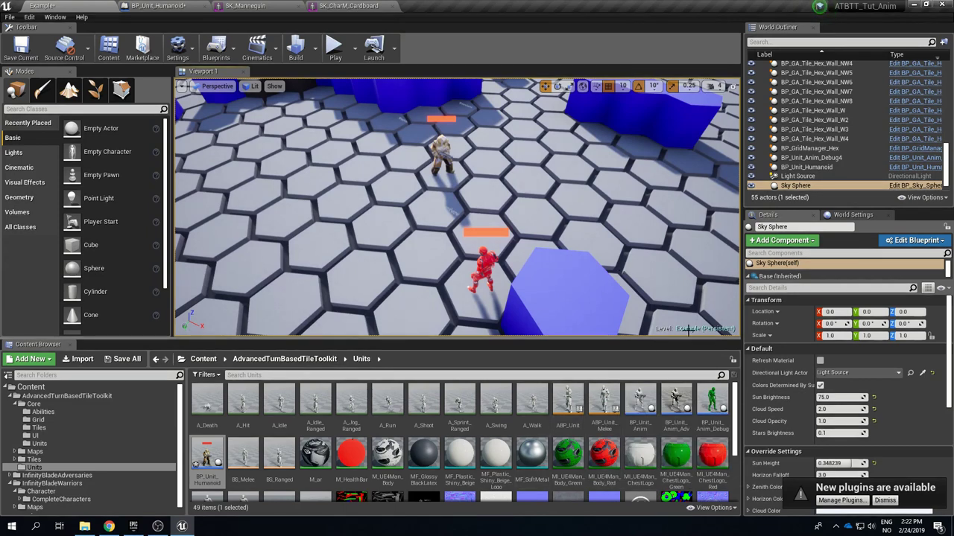
pyautogui.click(604, 399)
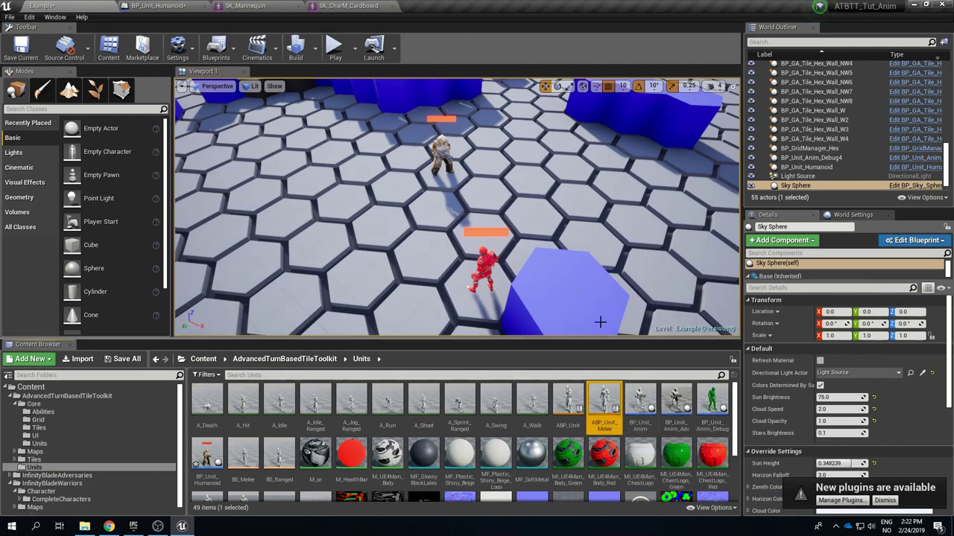
pyautogui.click(568, 403)
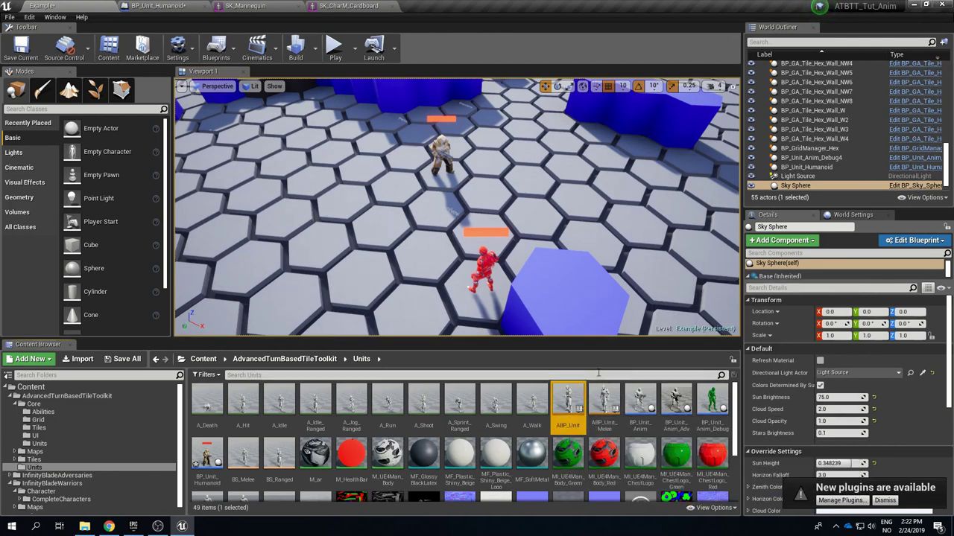
# Create ABP_Unit_Humanoid as a child blueprint of ABP_Unit and open it.
pyautogui.rightClick(566, 401)
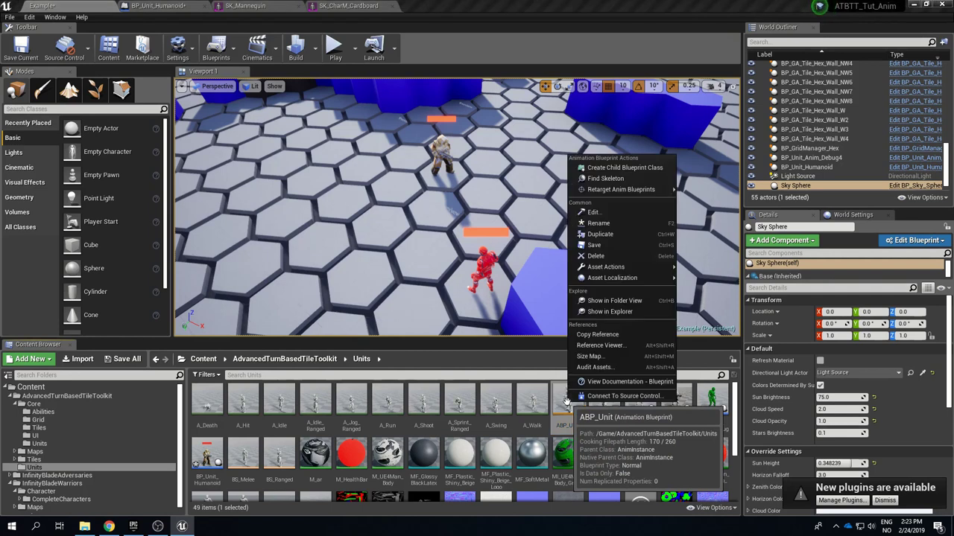
pyautogui.click(653, 167)
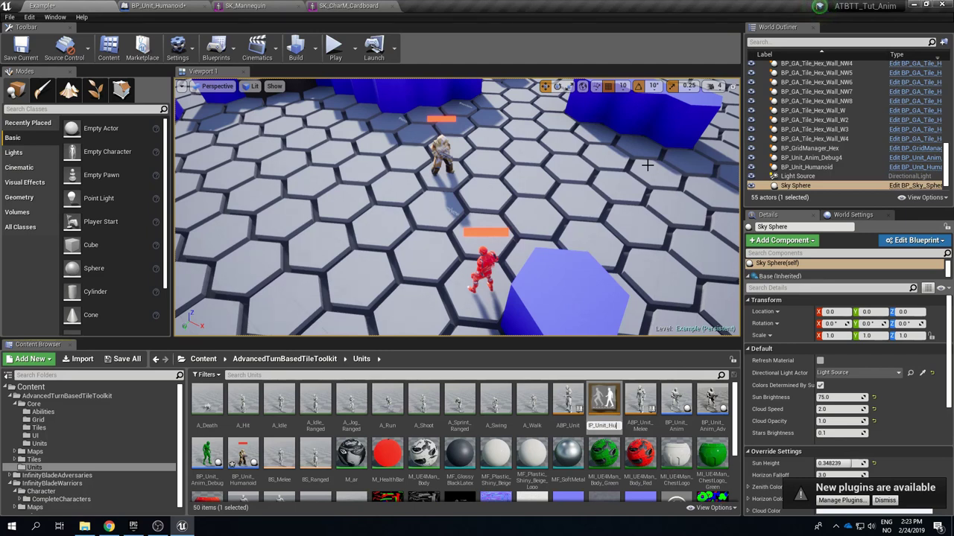
pyautogui.press('Return')
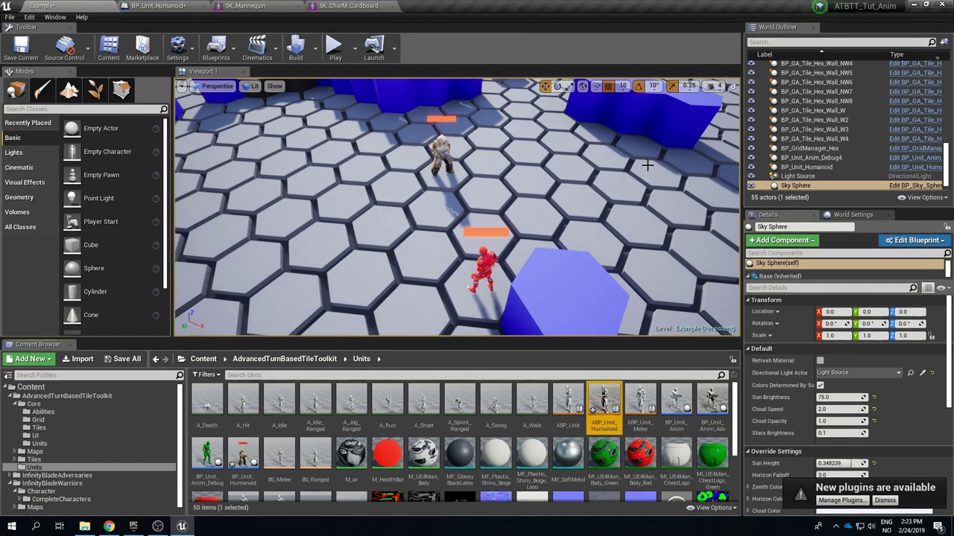
pyautogui.doubleClick(606, 393)
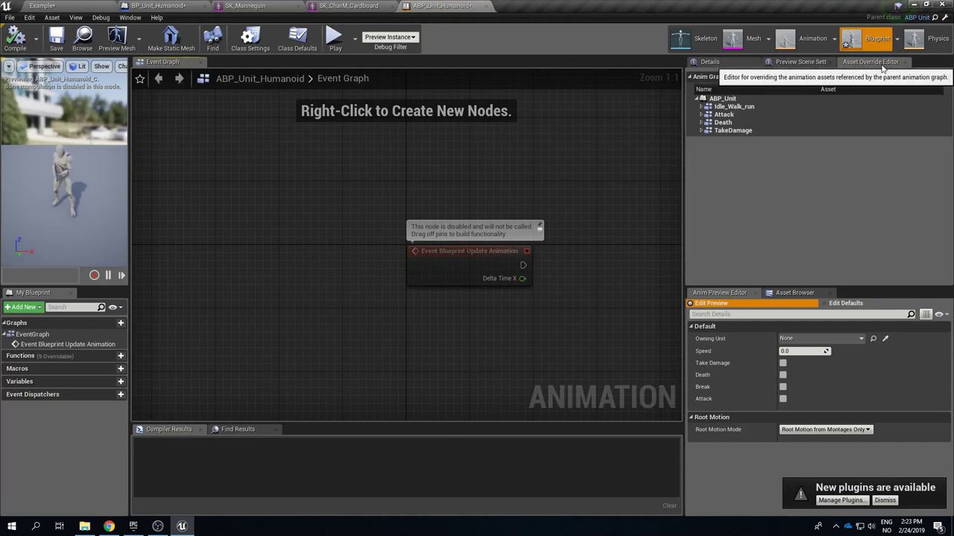
# Swap Attack's Play A_Shoot override to A_Swing in the Asset Override Editor and compile.
pyautogui.click(702, 115)
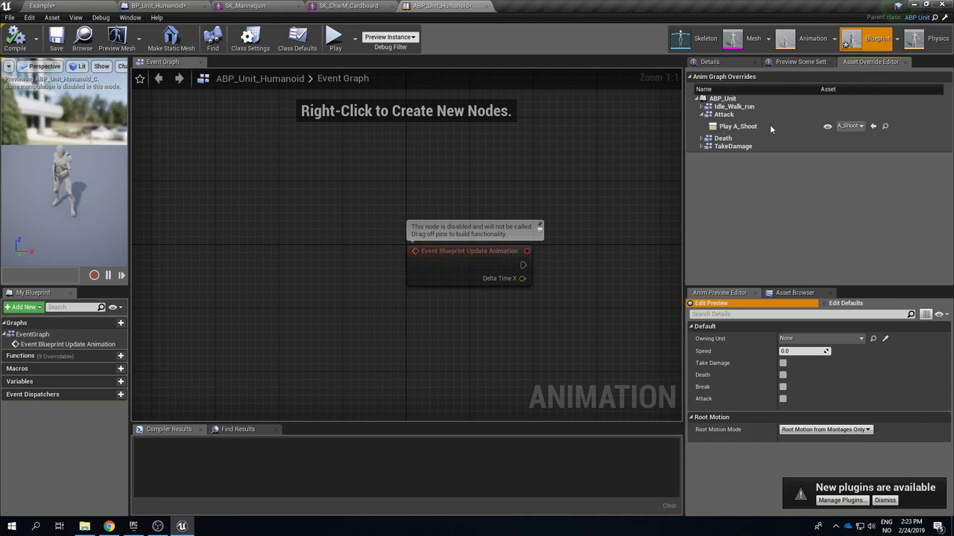
pyautogui.click(842, 127)
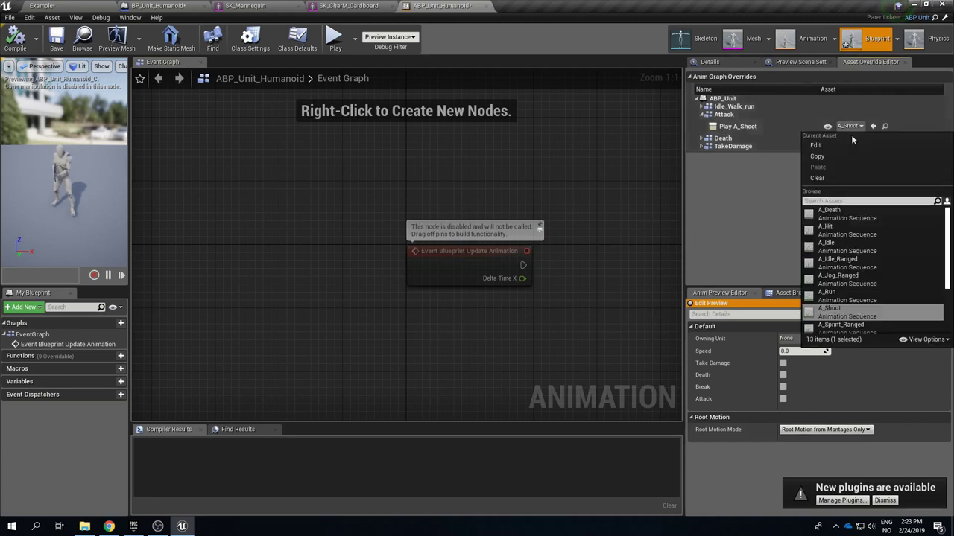
pyautogui.scroll(-2, 908, 252)
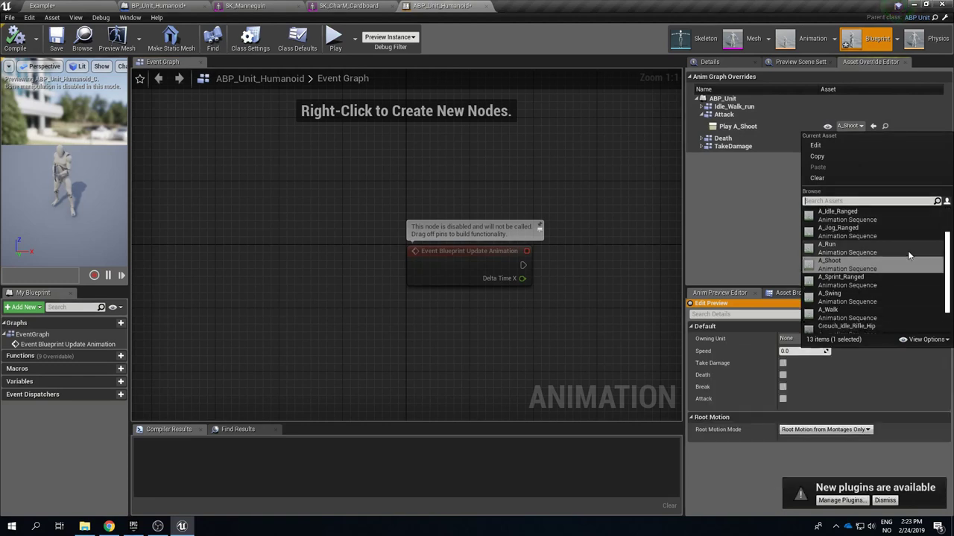
pyautogui.scroll(-2, 907, 255)
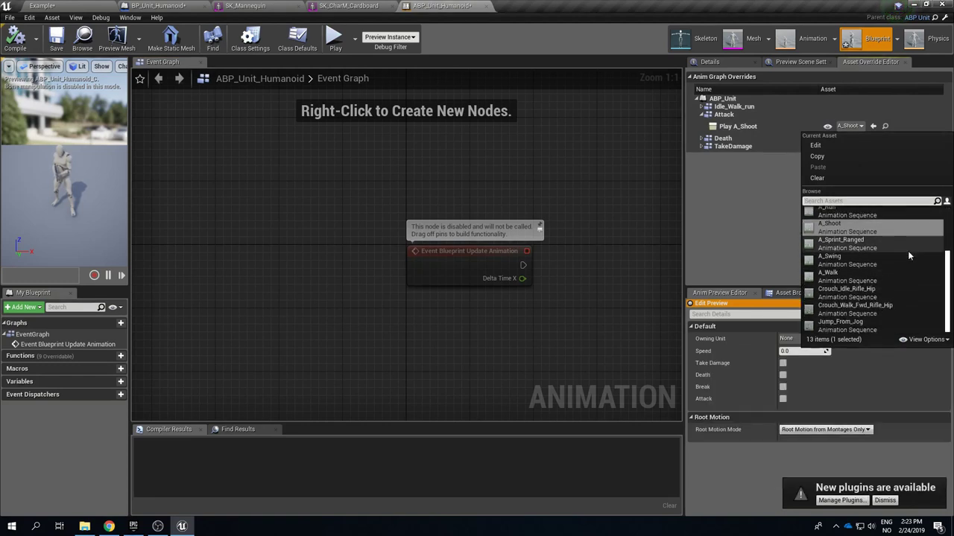
pyautogui.scroll(3, 907, 256)
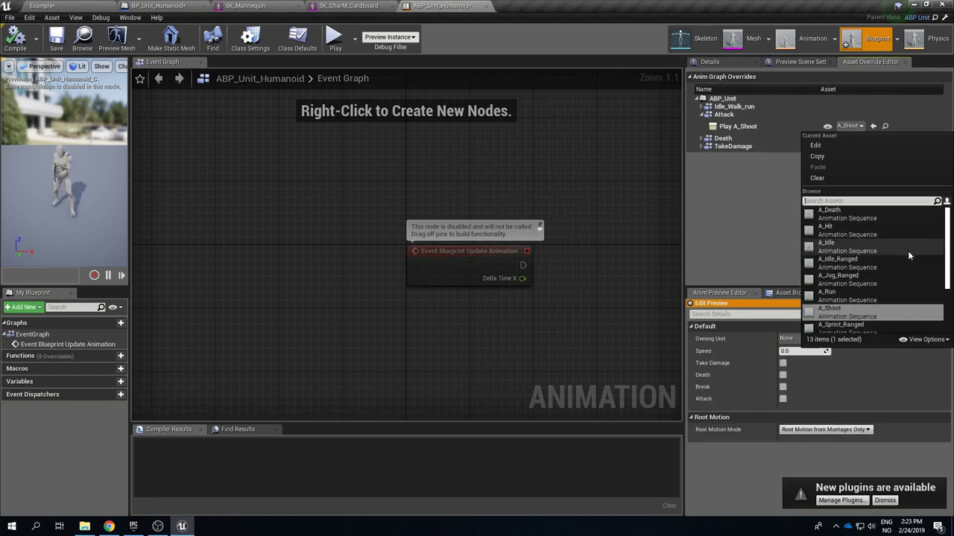
pyautogui.moveTo(906, 246)
pyautogui.scroll(-2, 906, 247)
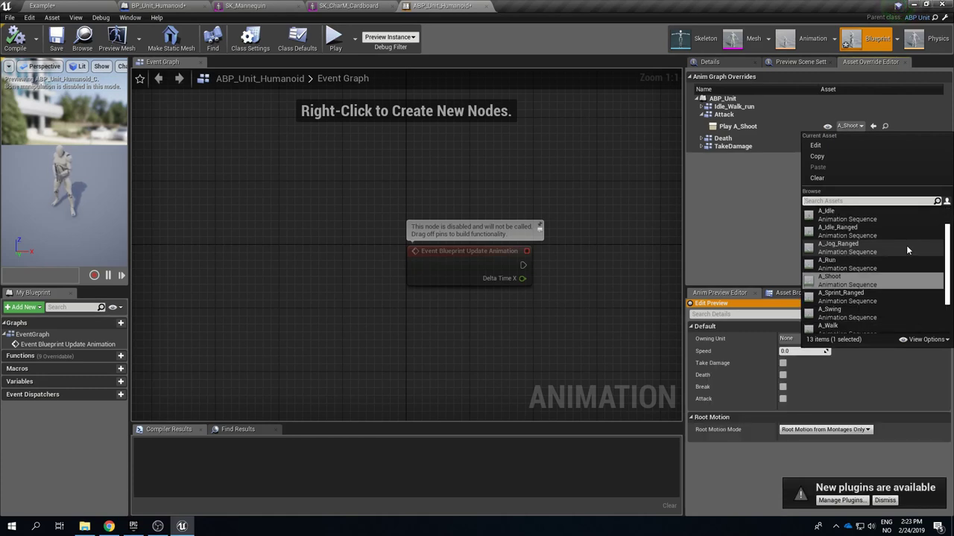
pyautogui.scroll(-3, 906, 245)
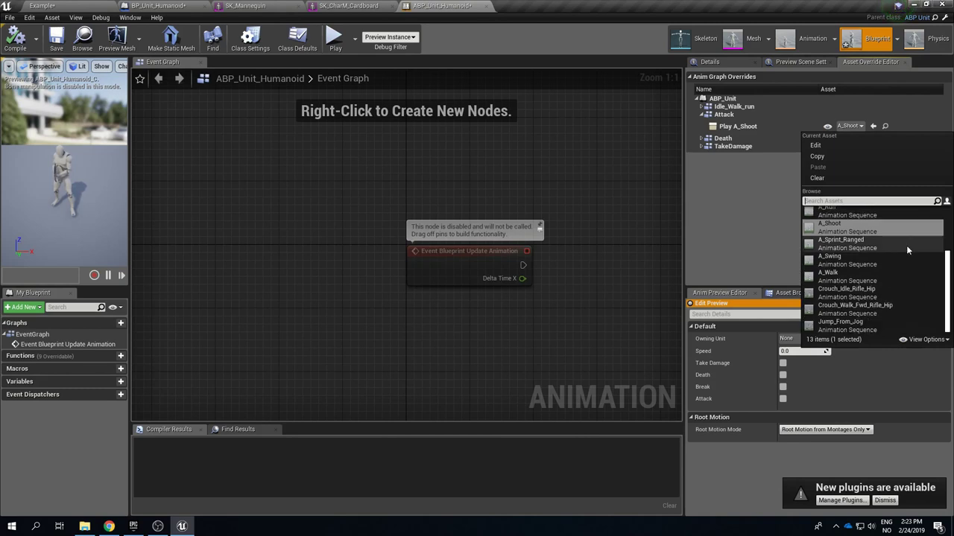
pyautogui.click(877, 261)
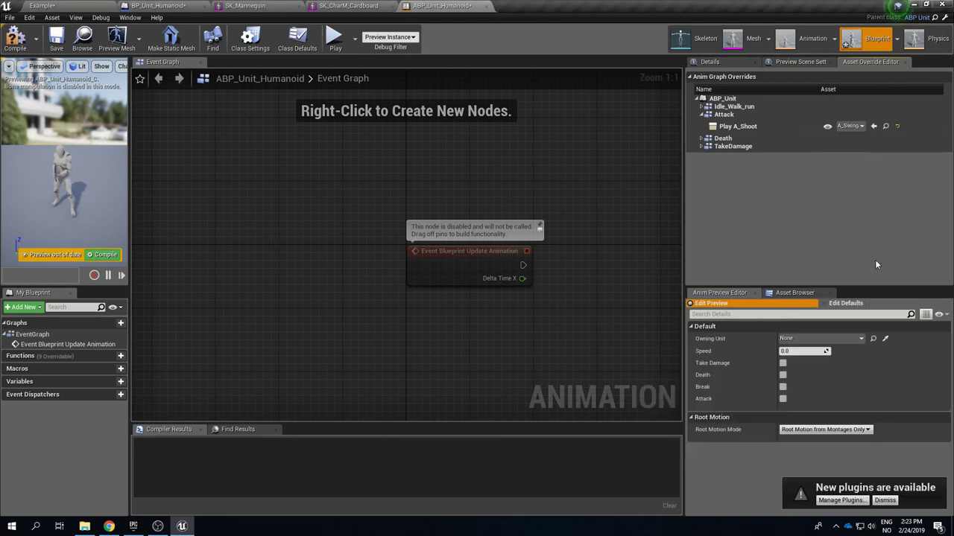
pyautogui.click(11, 39)
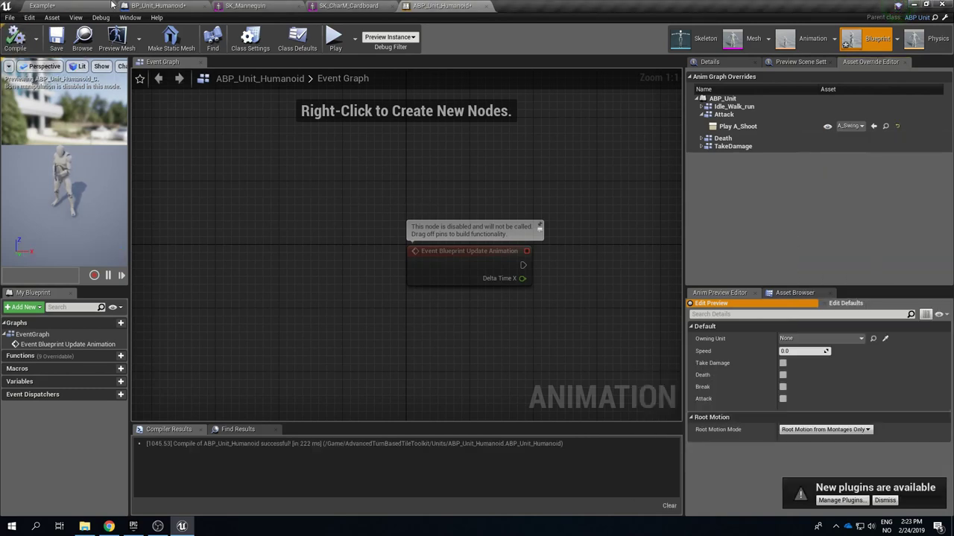
# Set BP_Unit_Humanoid's Mesh Anim Class to ABP_Unit_Humanoid, then go back to the Example level.
pyautogui.click(178, 5)
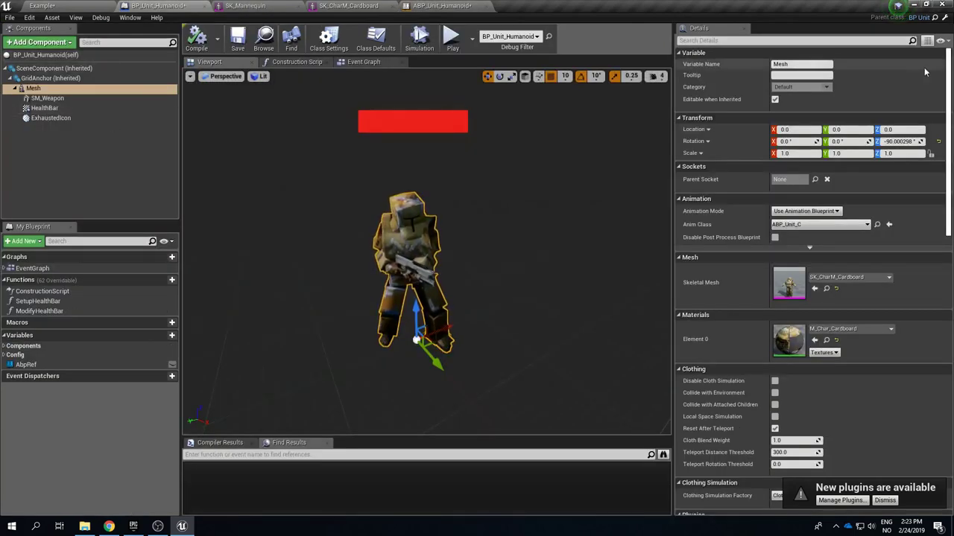
pyautogui.click(829, 224)
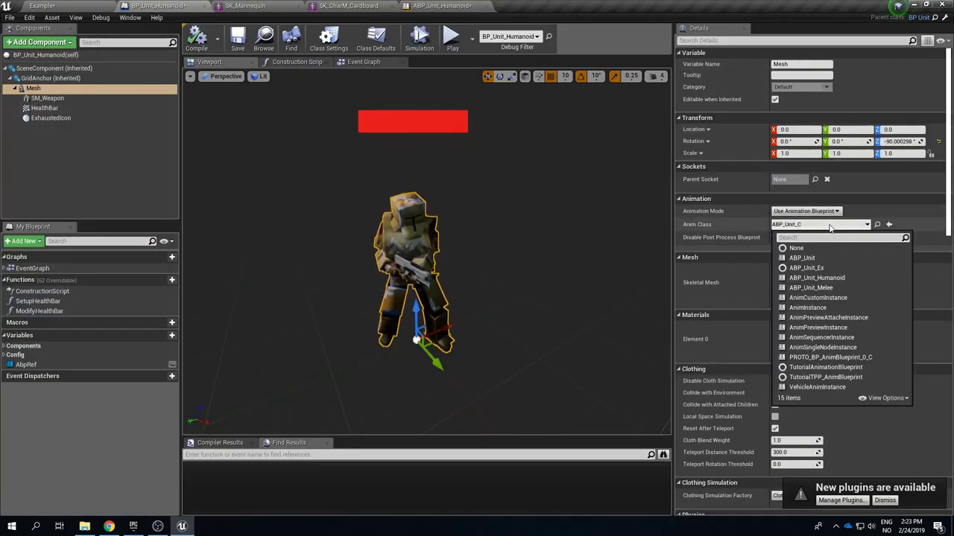
pyautogui.click(819, 288)
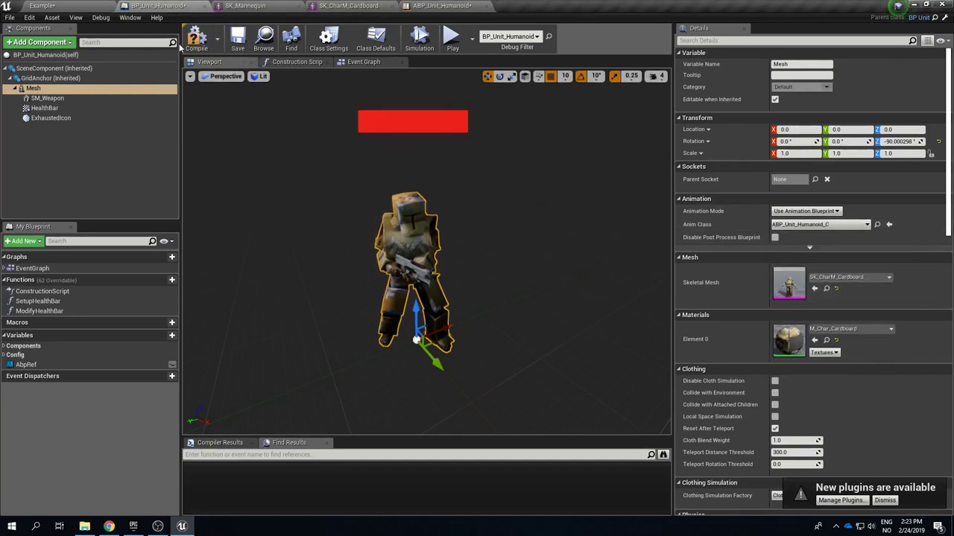
pyautogui.click(45, 5)
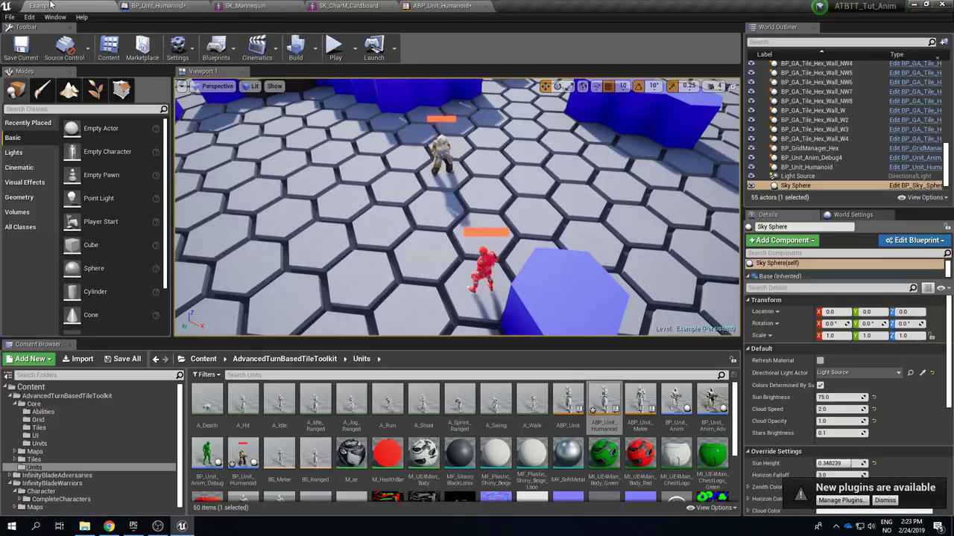
# Play the level, order the humanoid unit to attack the red enemy, then stop.
pyautogui.click(333, 46)
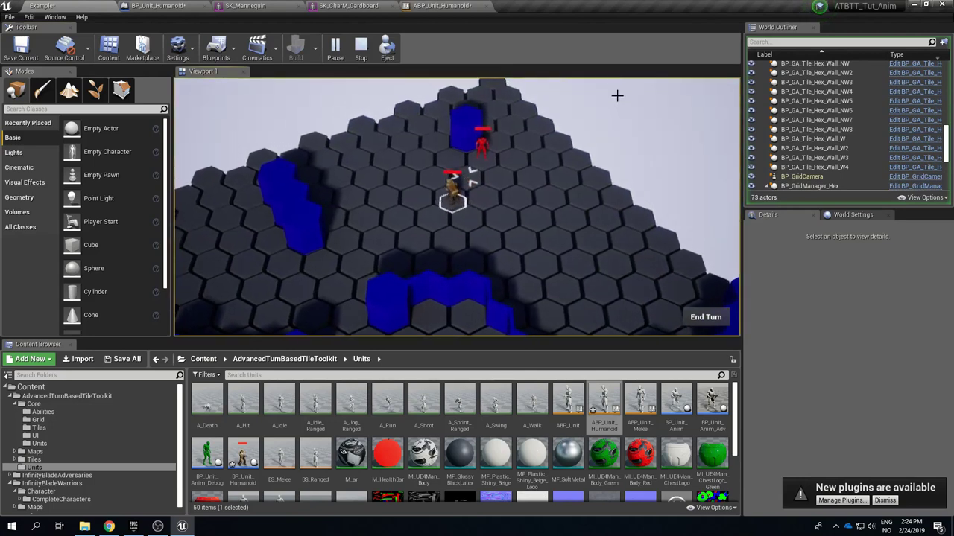
pyautogui.scroll(3, 633, 136)
pyautogui.scroll(3, 600, 221)
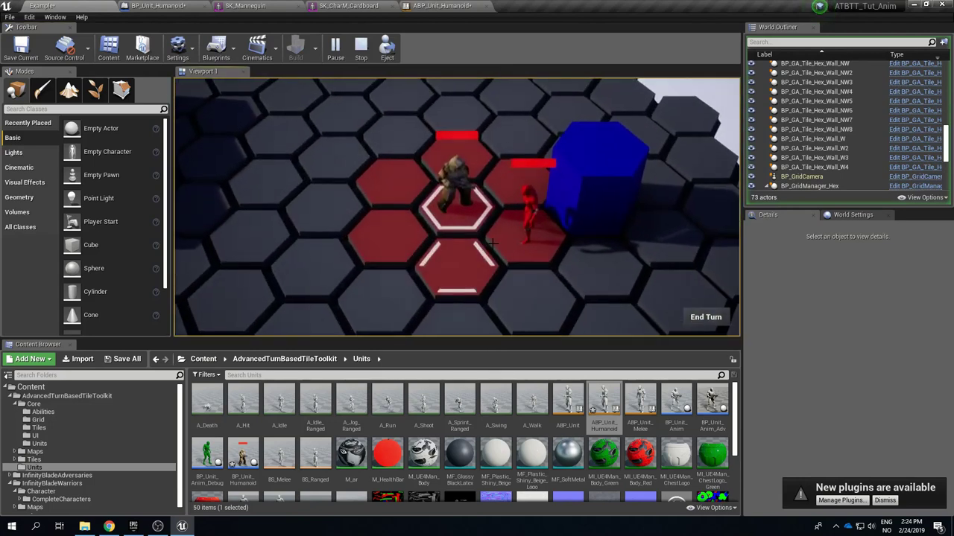
pyautogui.click(521, 209)
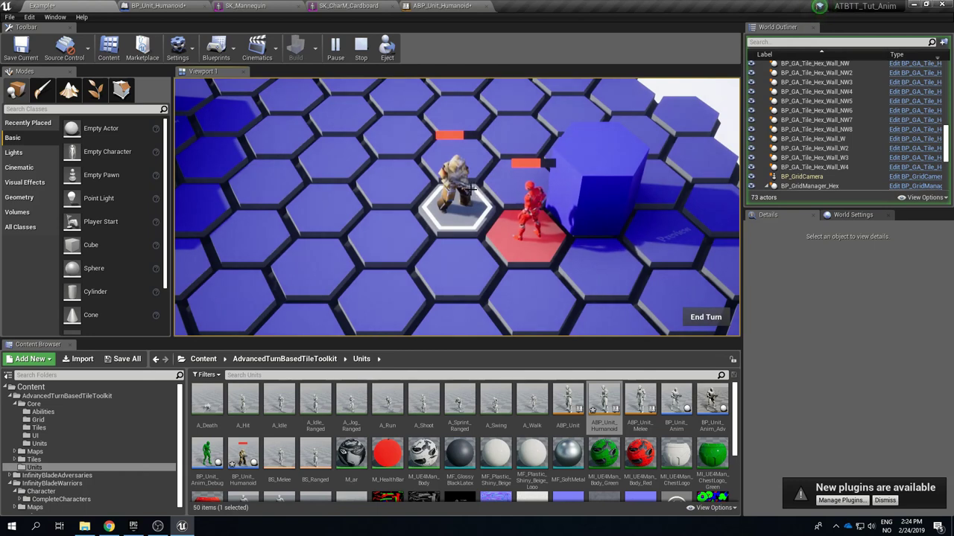
pyautogui.press('Escape')
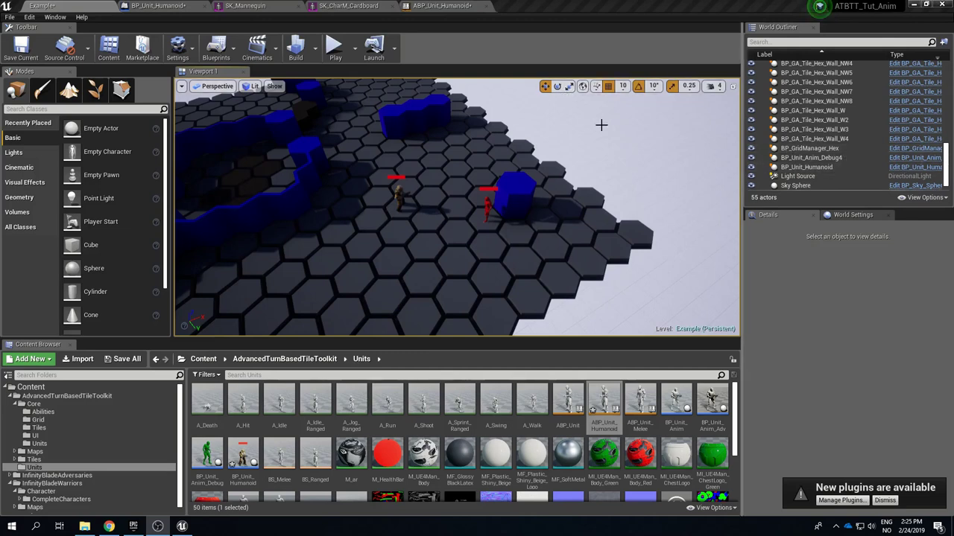
# Confirm ABP_Unit_Humanoid's Attack still uses A_Swing, then return to the Example level.
pyautogui.click(458, 6)
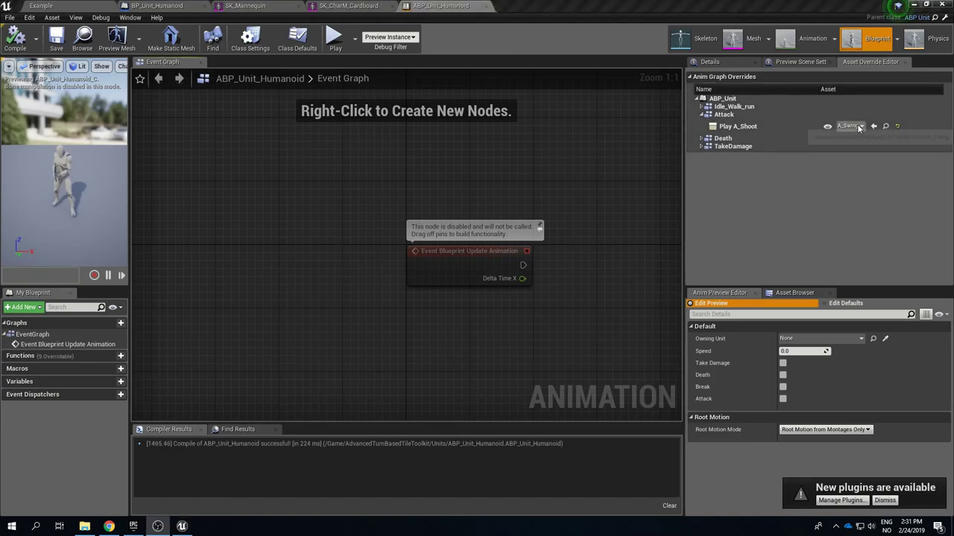
pyautogui.click(859, 127)
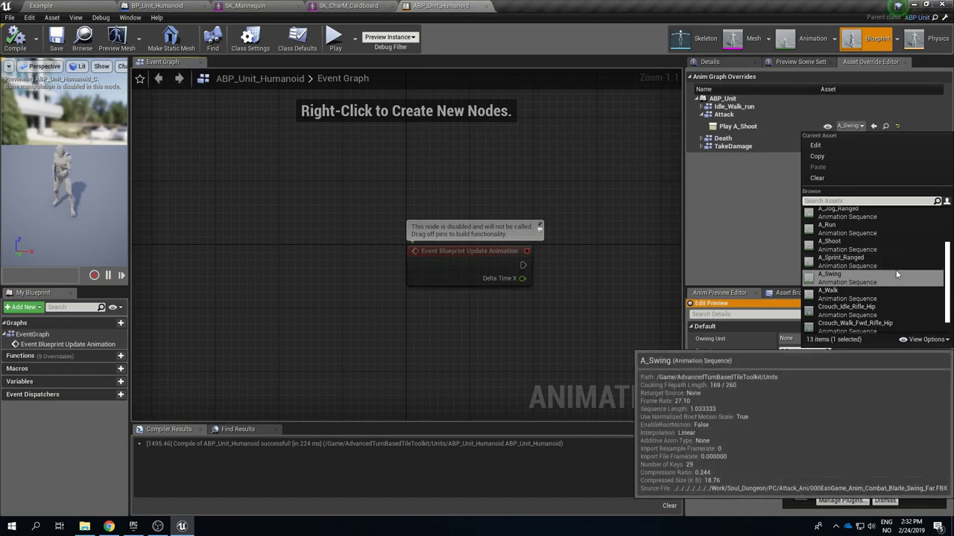
pyautogui.scroll(-1, 900, 274)
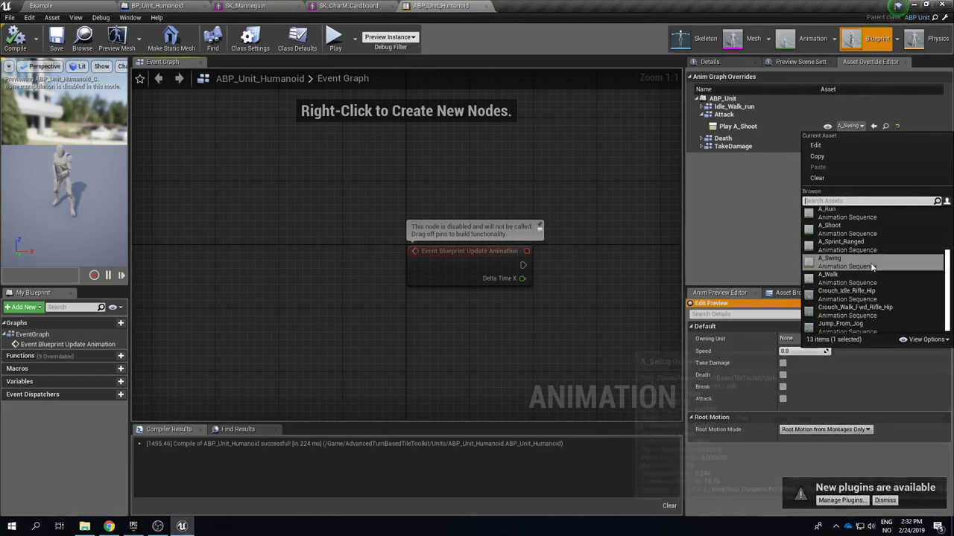
pyautogui.click(568, 165)
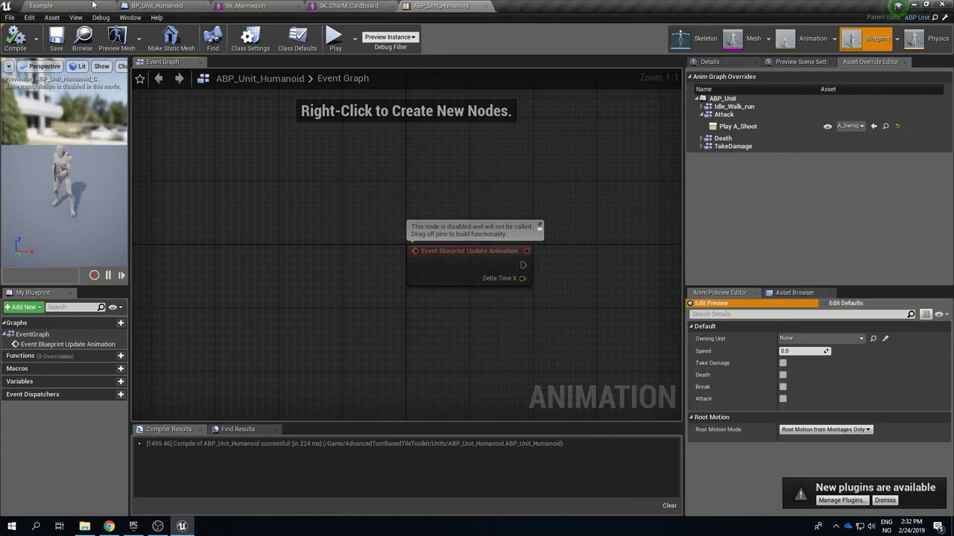
pyautogui.click(69, 5)
# Open A_Swing and drag its ActionEnd and ActionHit notifies earlier on the Notifies track.
pyautogui.doubleClick(494, 403)
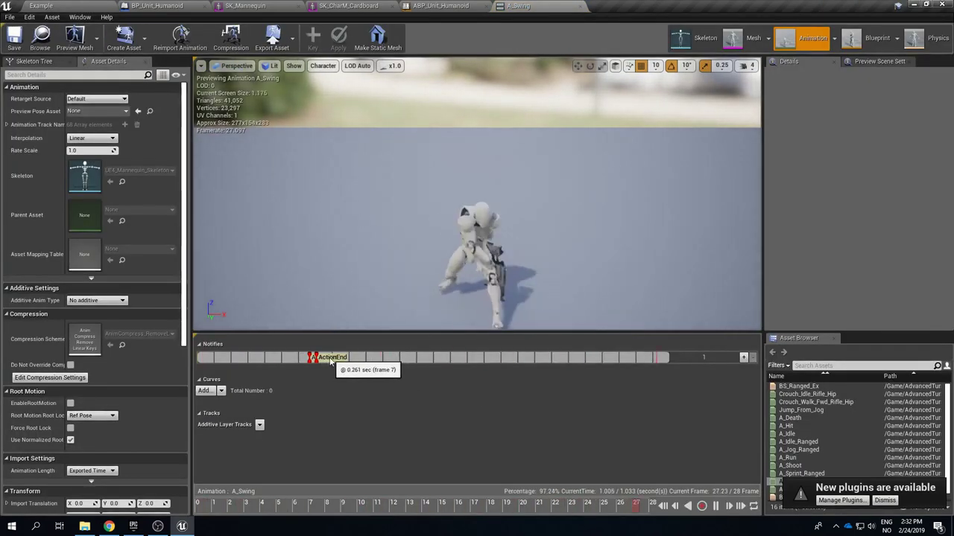
pyautogui.moveTo(338, 363); pyautogui.dragTo(266, 357)
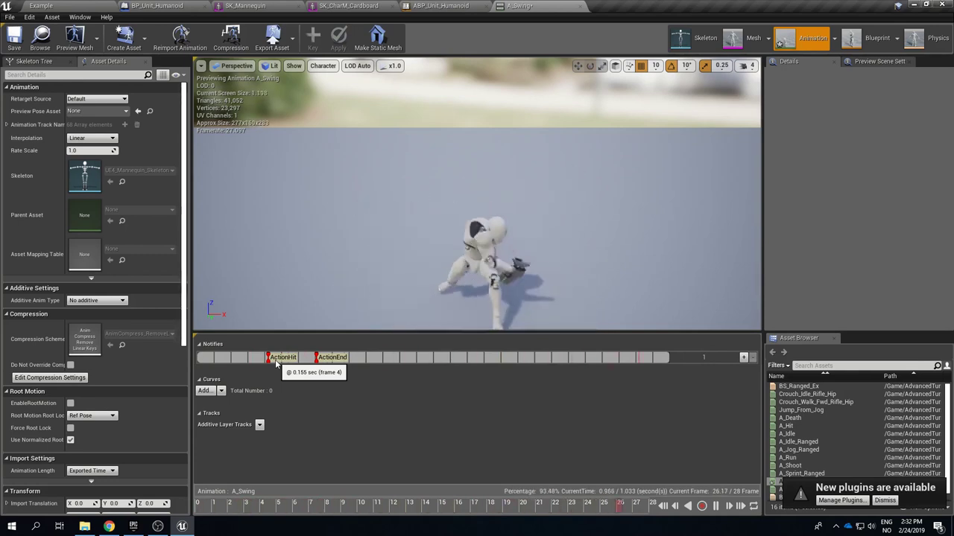
pyautogui.moveTo(276, 363); pyautogui.dragTo(270, 364)
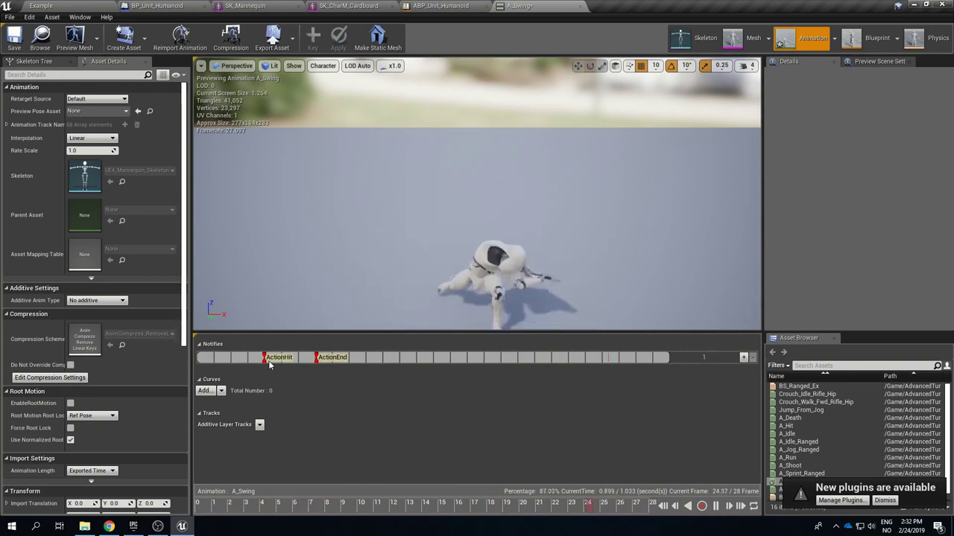
# Nudge A_Swing's notifies later, stop the preview, and delete the ActionEnd notify.
pyautogui.moveTo(269, 364); pyautogui.dragTo(338, 358)
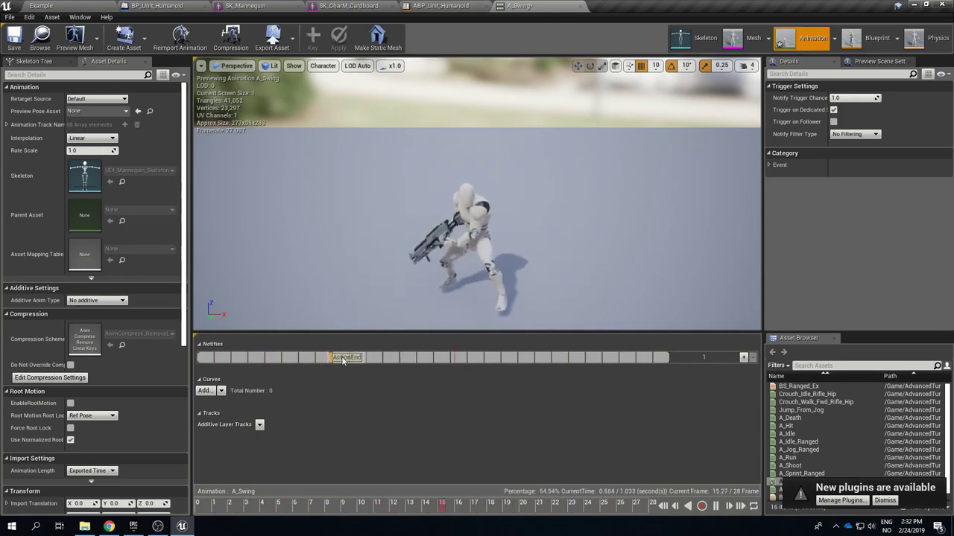
pyautogui.moveTo(338, 358); pyautogui.dragTo(350, 364)
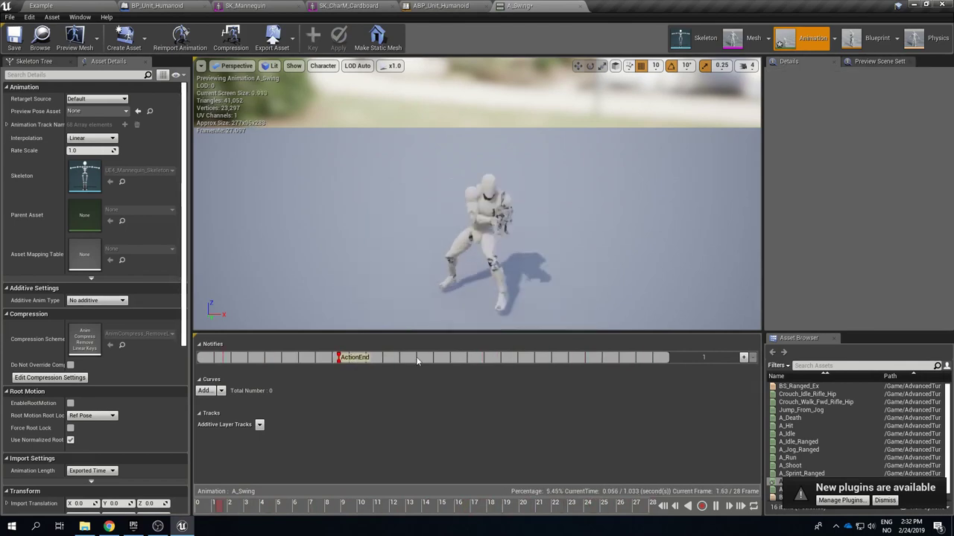
pyautogui.click(715, 505)
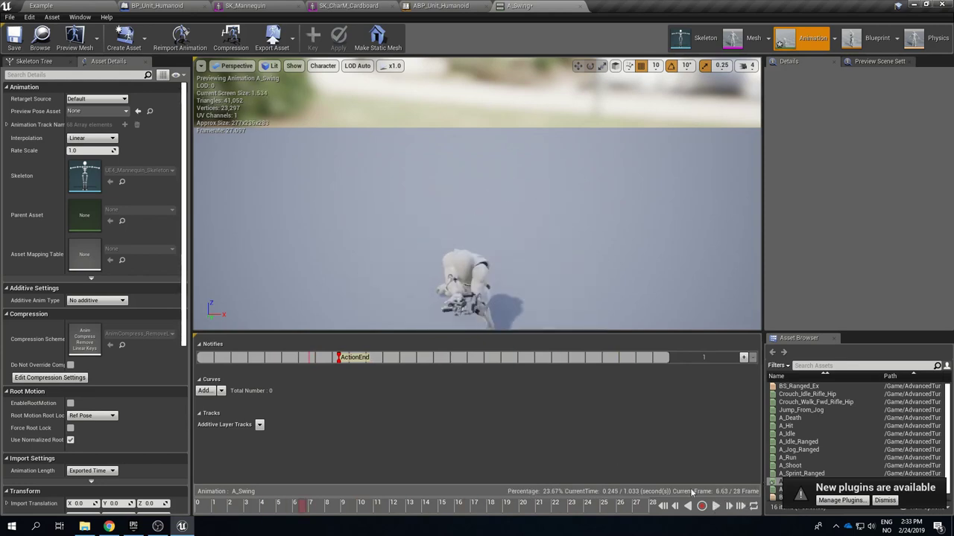
pyautogui.click(355, 359)
pyautogui.press('Delete')
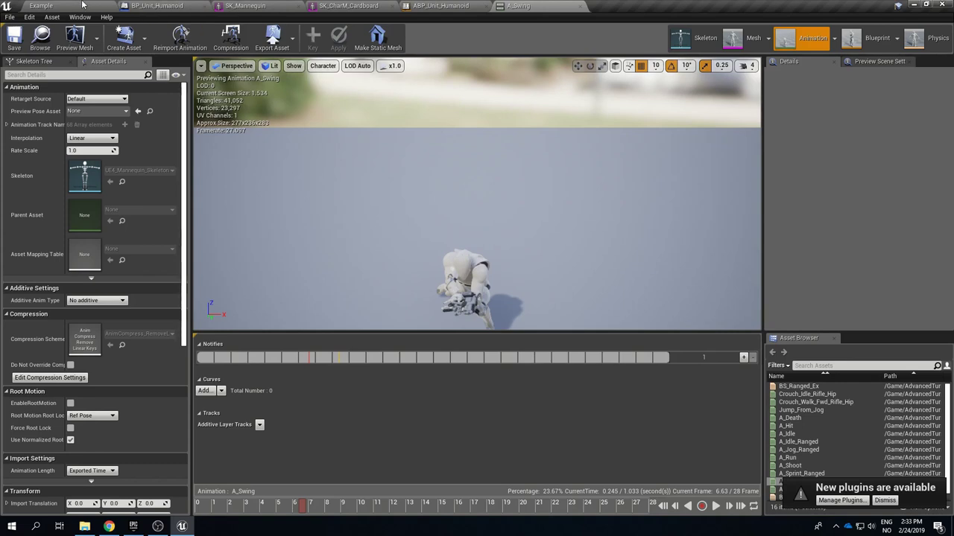
# Briefly test-play the Example level, then select BP_Unit_Humanoid and check its Initiative (10.0).
pyautogui.click(67, 5)
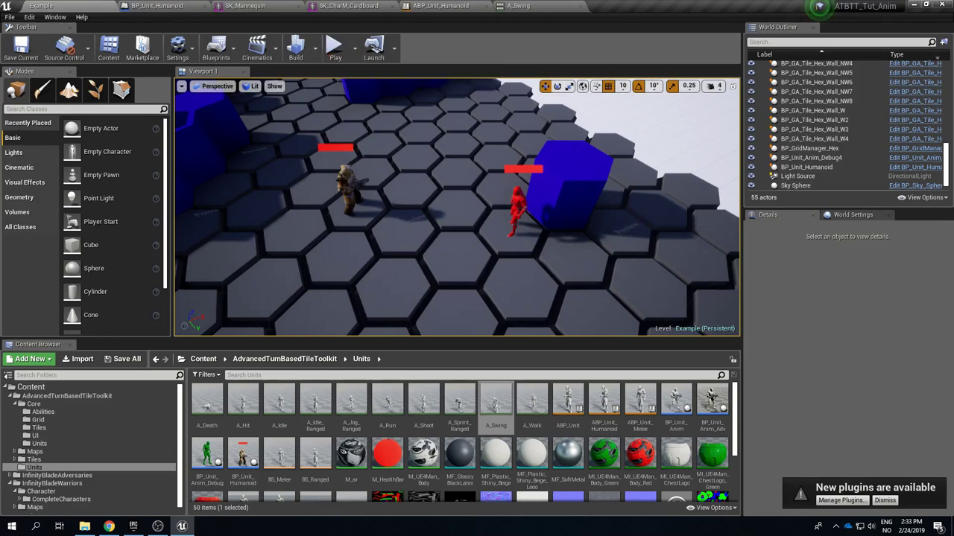
pyautogui.click(334, 46)
pyautogui.press('Escape')
pyautogui.click(441, 230)
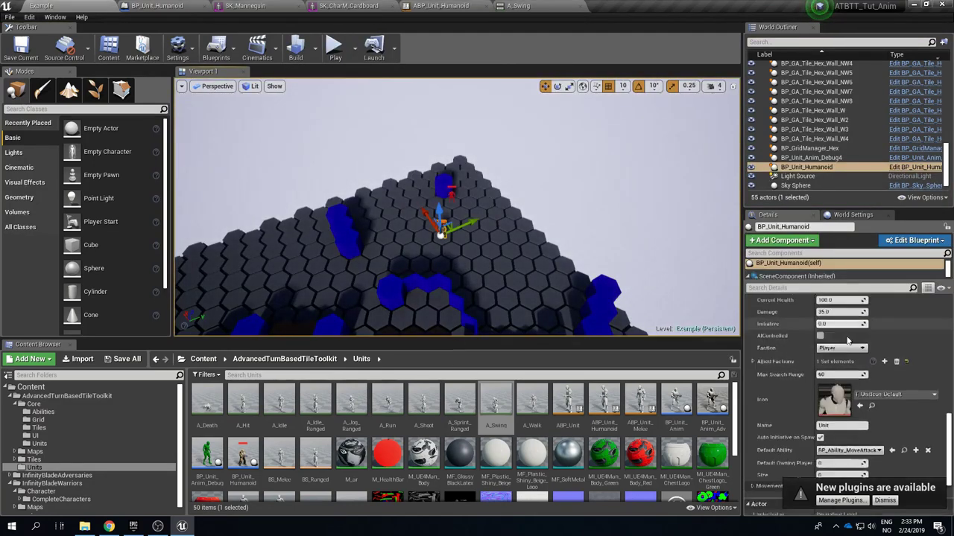
pyautogui.click(842, 340)
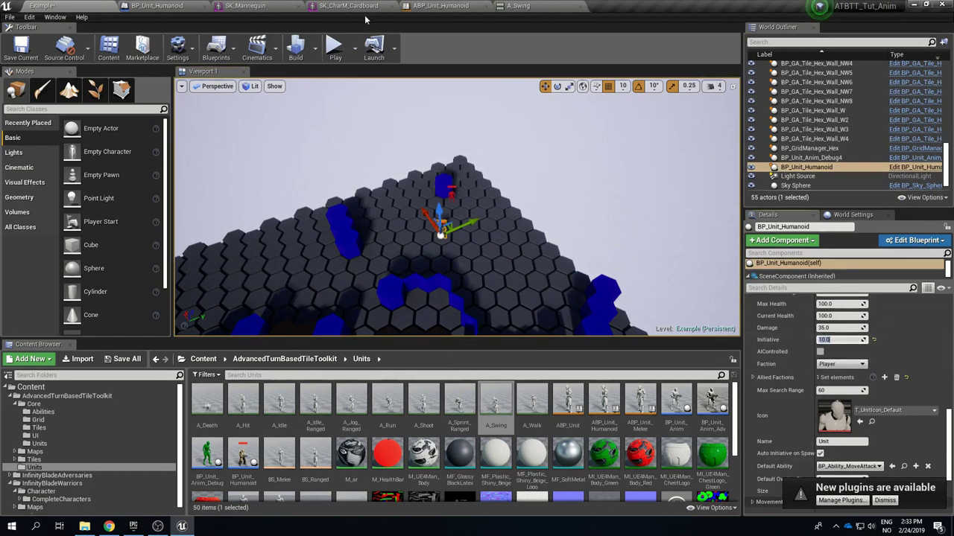
# Start a test play and have the humanoid unit attack the red enemy twice.
pyautogui.click(334, 46)
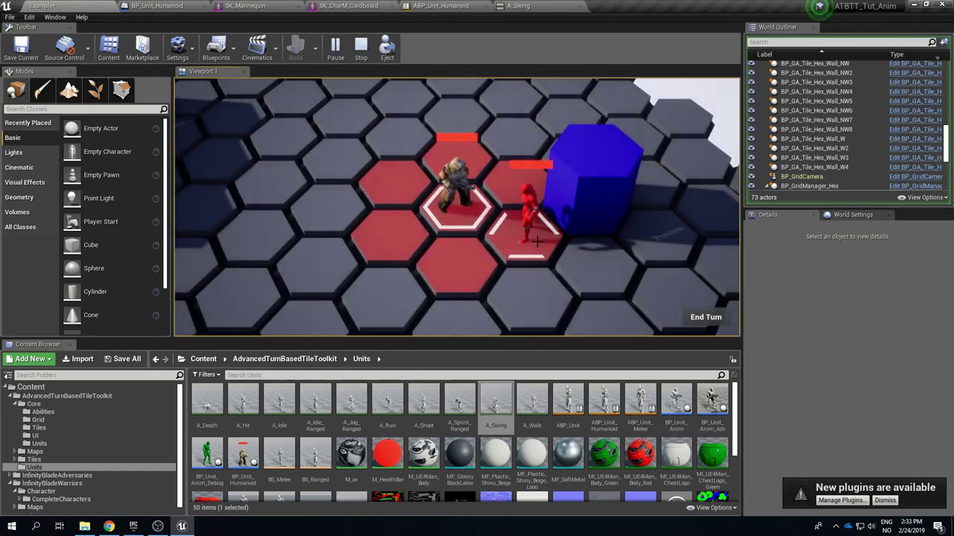
pyautogui.click(534, 237)
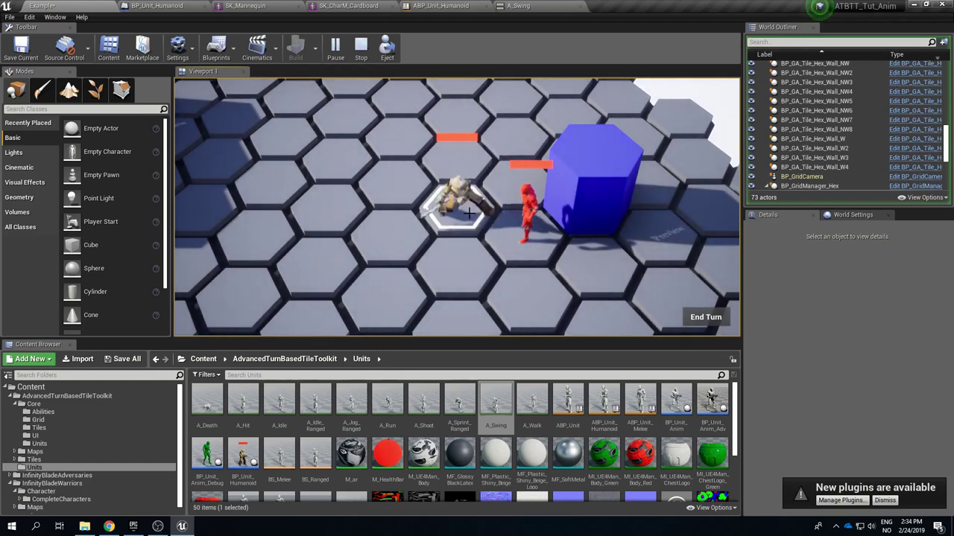
pyautogui.click(532, 214)
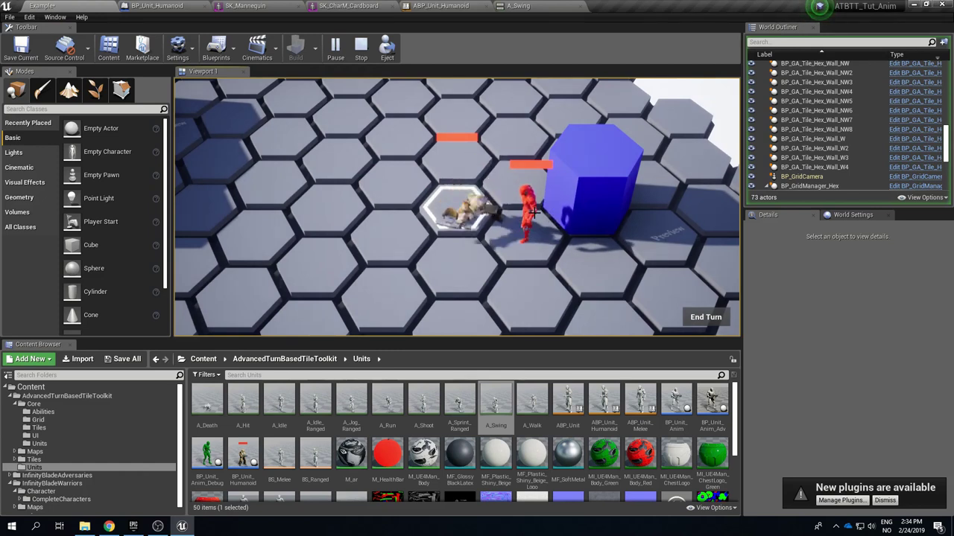
# End the test play, go back to A_Swing, and scrub to about frame 6.63.
pyautogui.press('Escape')
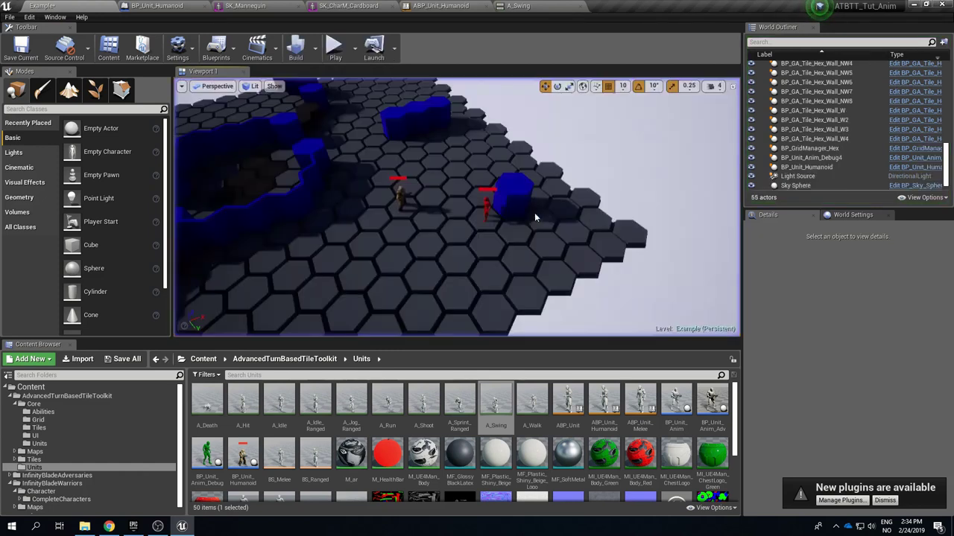
pyautogui.click(206, 6)
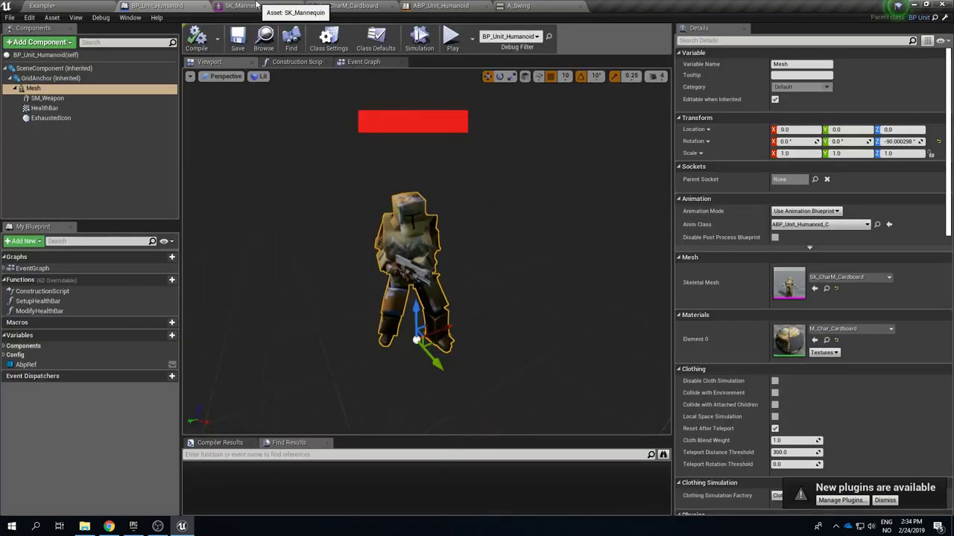
pyautogui.click(246, 6)
pyautogui.click(547, 5)
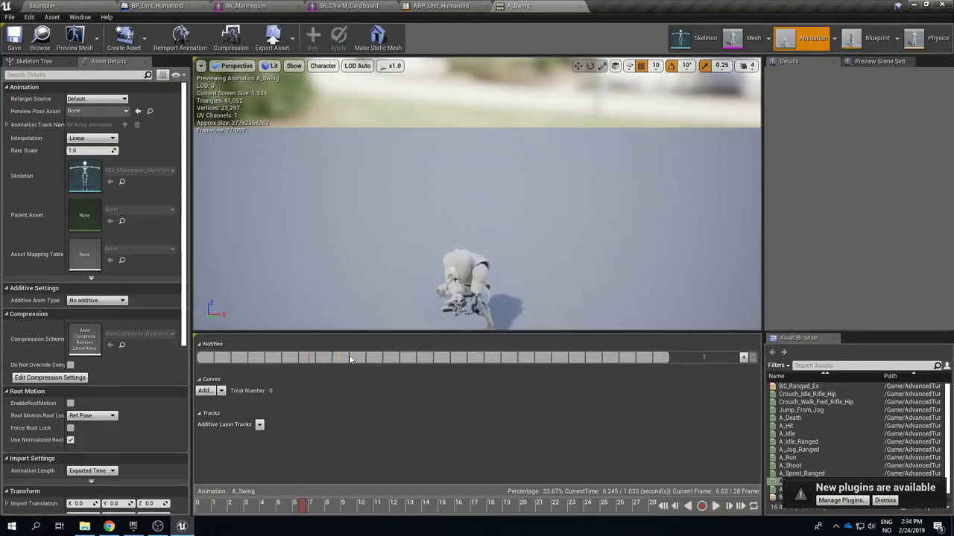
pyautogui.moveTo(303, 510)
pyautogui.mouseDown()
pyautogui.moveTo(200, 512)
pyautogui.moveTo(370, 509)
pyautogui.moveTo(195, 508)
pyautogui.moveTo(304, 518)
pyautogui.mouseUp()
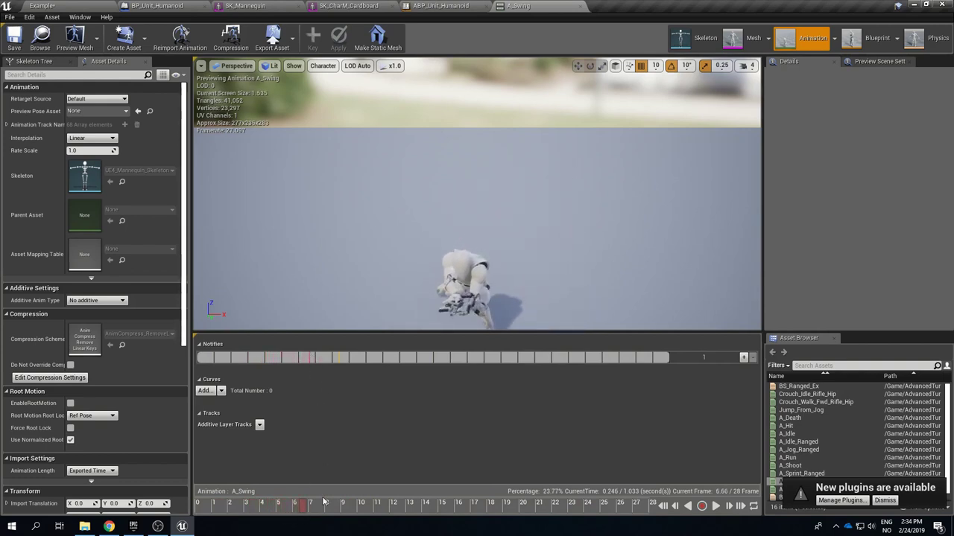
# Add an ActionHit skeleton notify at frame 7 (0.246 sec), then scrub to check its timing.
pyautogui.click(303, 510)
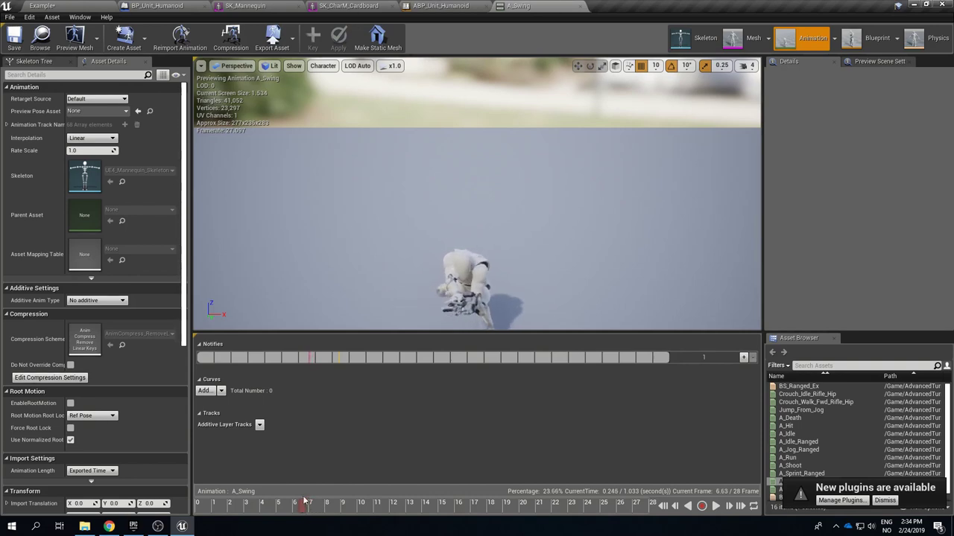
pyautogui.rightClick(309, 358)
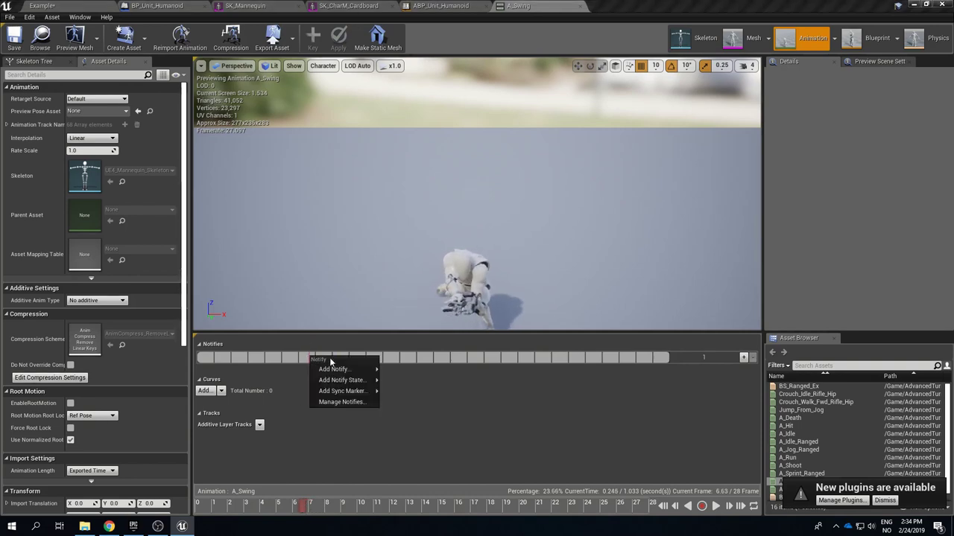
pyautogui.moveTo(335, 370)
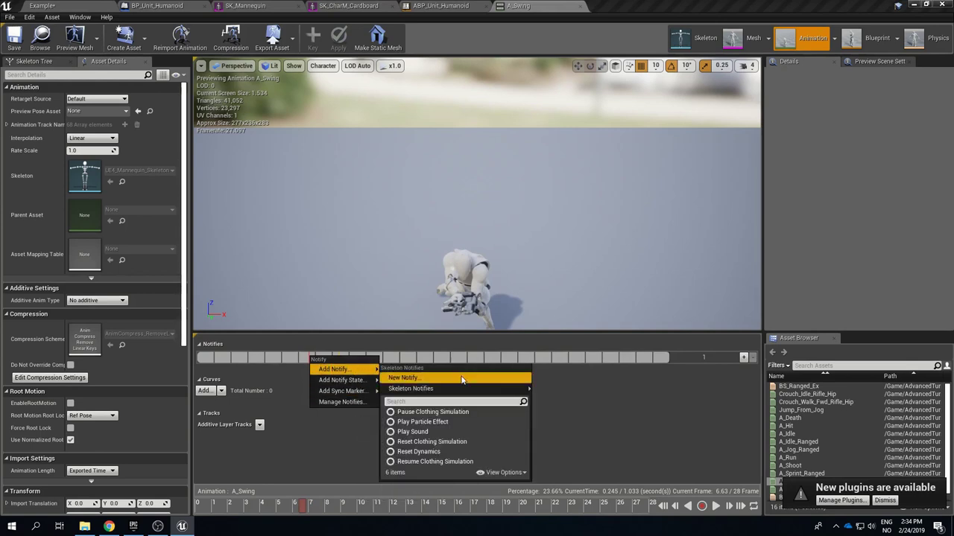
pyautogui.moveTo(459, 390)
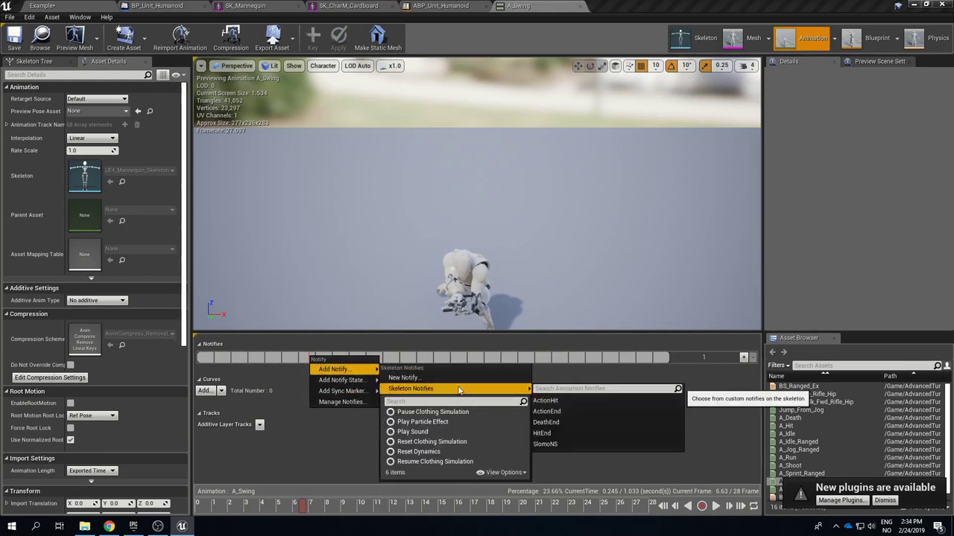
pyautogui.click(566, 401)
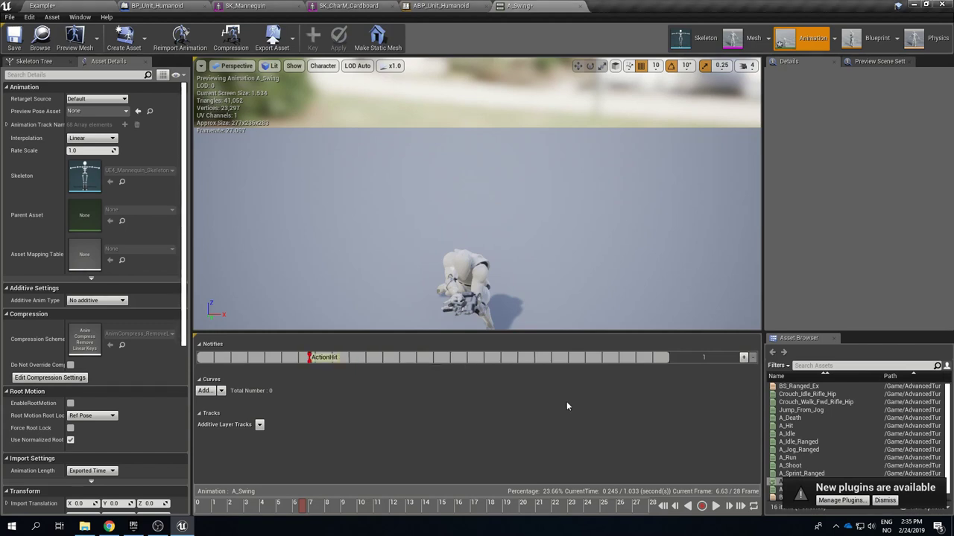
pyautogui.moveTo(302, 511)
pyautogui.mouseDown()
pyautogui.moveTo(242, 508)
pyautogui.moveTo(573, 508)
pyautogui.moveTo(176, 520)
pyautogui.moveTo(517, 517)
pyautogui.moveTo(602, 507)
pyautogui.moveTo(623, 533)
pyautogui.moveTo(200, 531)
pyautogui.moveTo(341, 521)
pyautogui.moveTo(316, 521)
pyautogui.mouseUp()
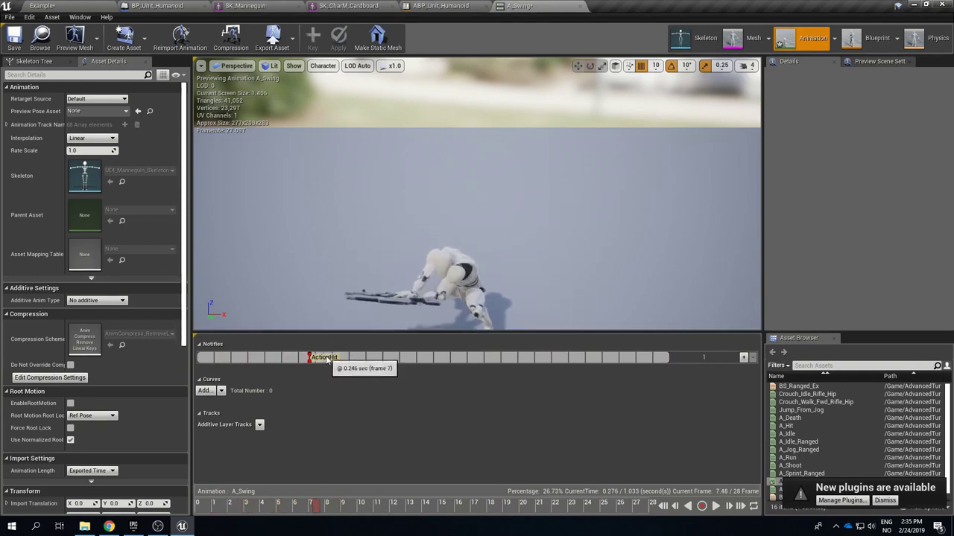
# Add an ActionEnd skeleton notify to the track and drag it beside ActionHit.
pyautogui.rightClick(320, 358)
pyautogui.click(462, 363)
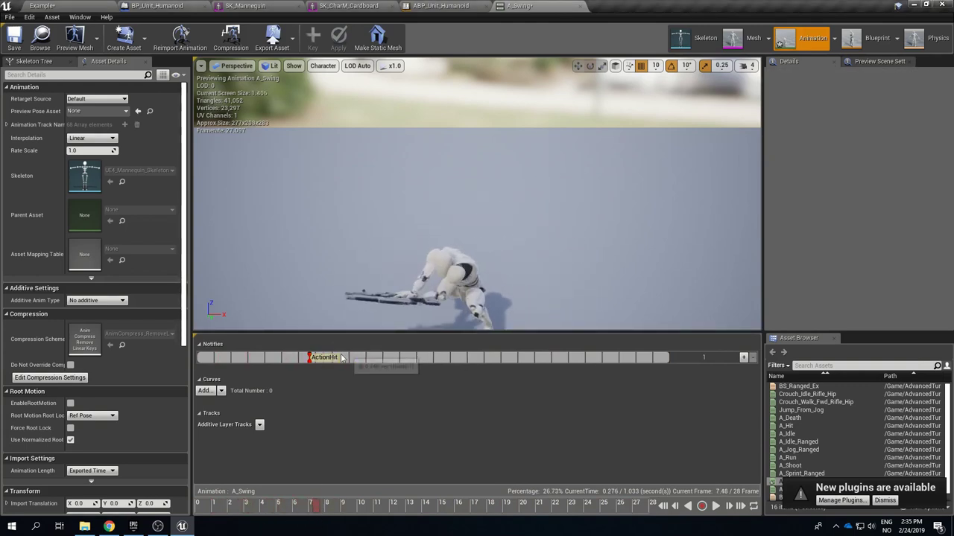
pyautogui.rightClick(348, 359)
pyautogui.moveTo(401, 370)
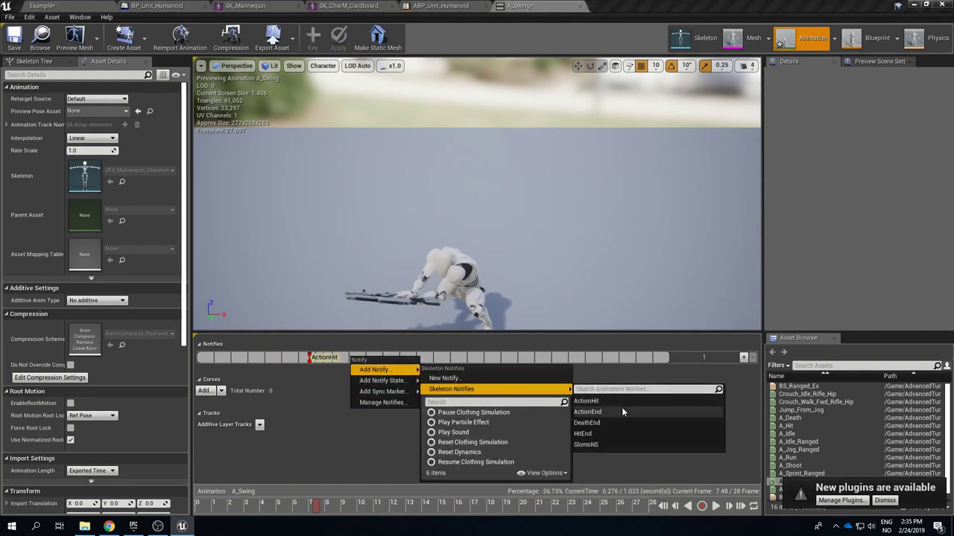
pyautogui.click(624, 412)
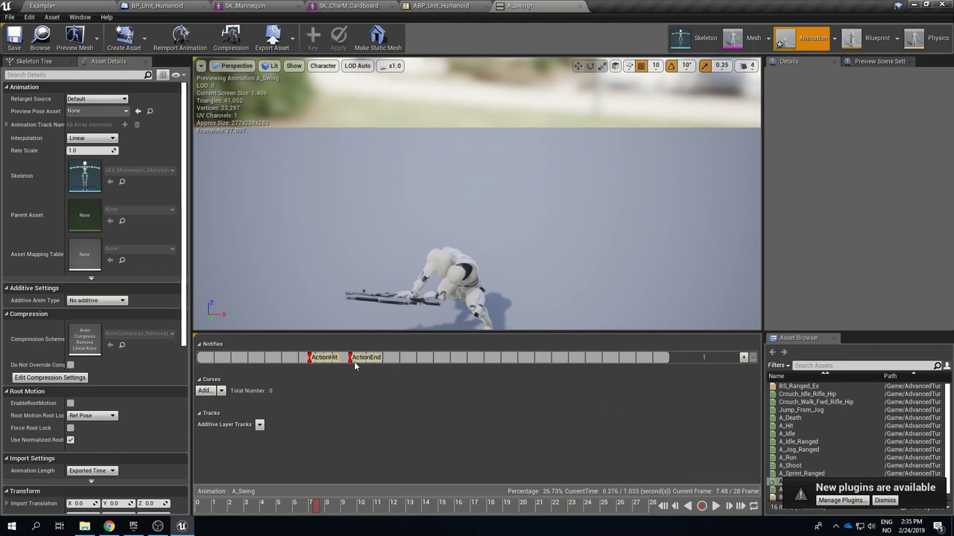
pyautogui.moveTo(362, 357); pyautogui.dragTo(337, 359)
# Place ActionEnd just after ActionHit, save A_Swing, and return to the Example level.
pyautogui.click(293, 382)
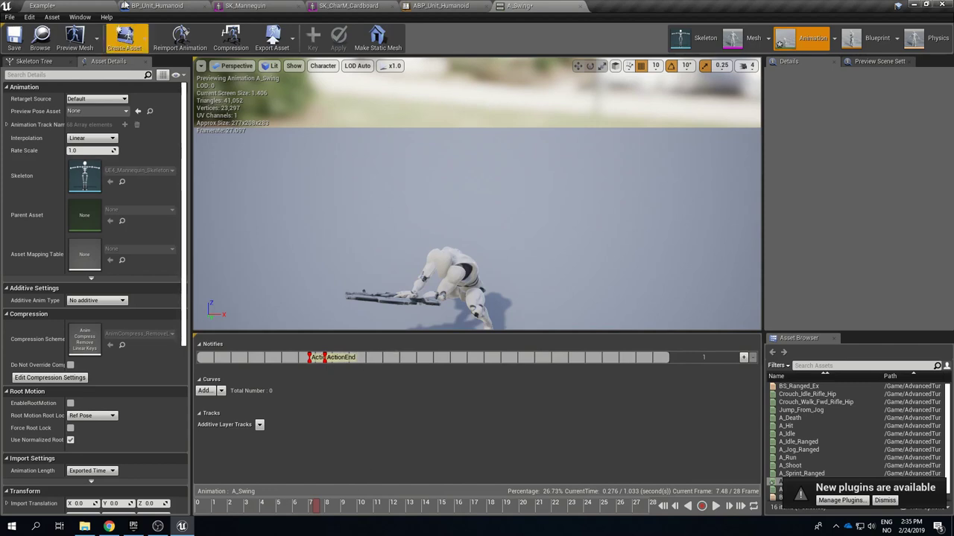
pyautogui.click(14, 37)
pyautogui.click(45, 6)
# Run a brief test play of the Example level and stop it with Esc.
pyautogui.click(337, 49)
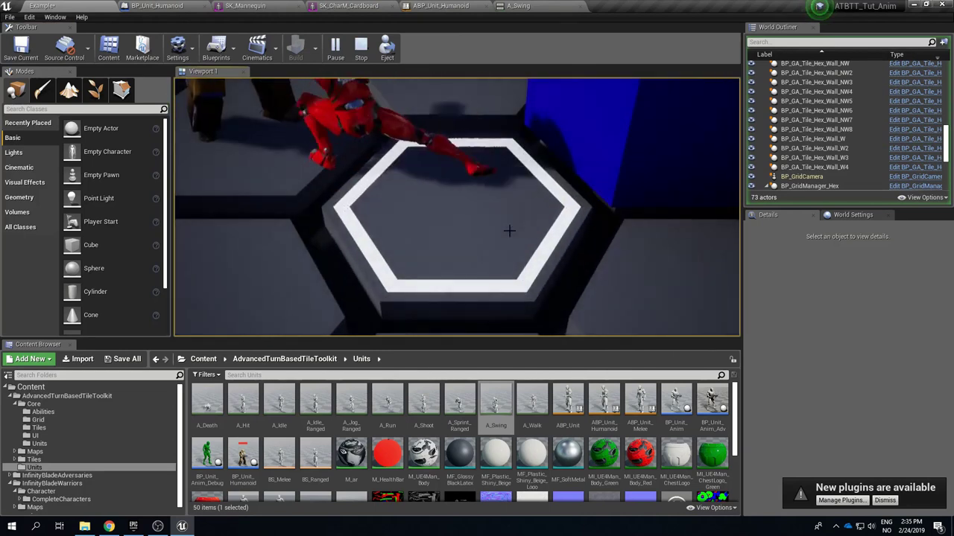
pyautogui.press('Escape')
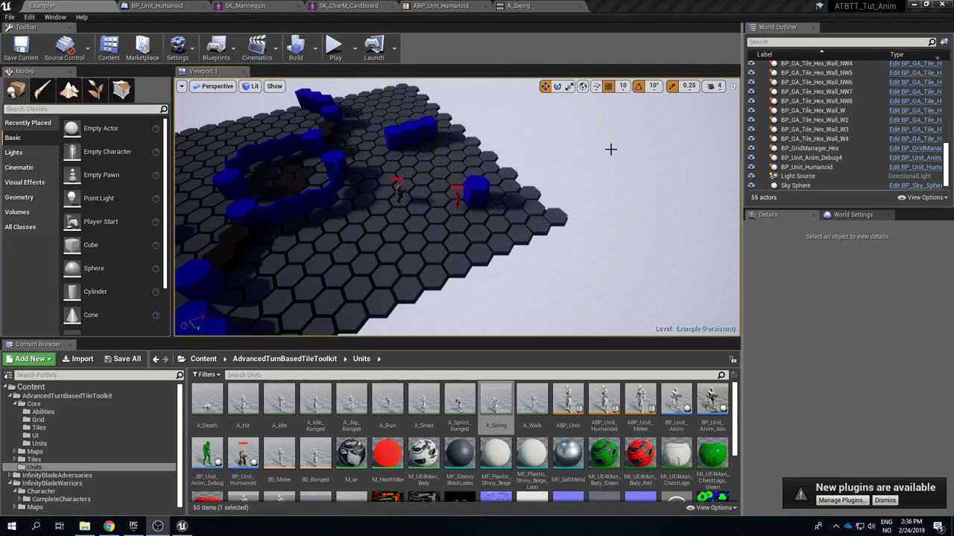